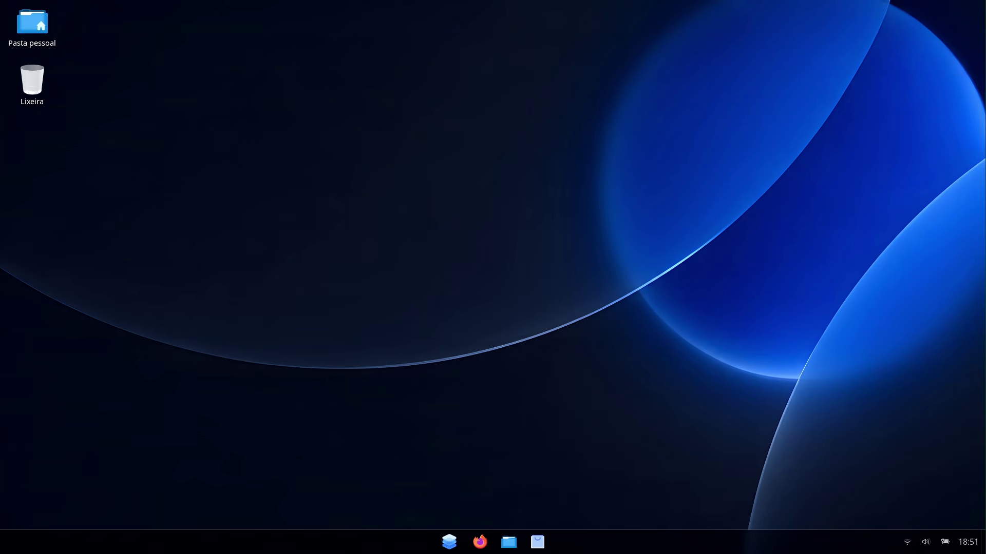
Search the installed applications for htop and launch Htop.
{"action": "left_click", "coordinate": [449, 542]}
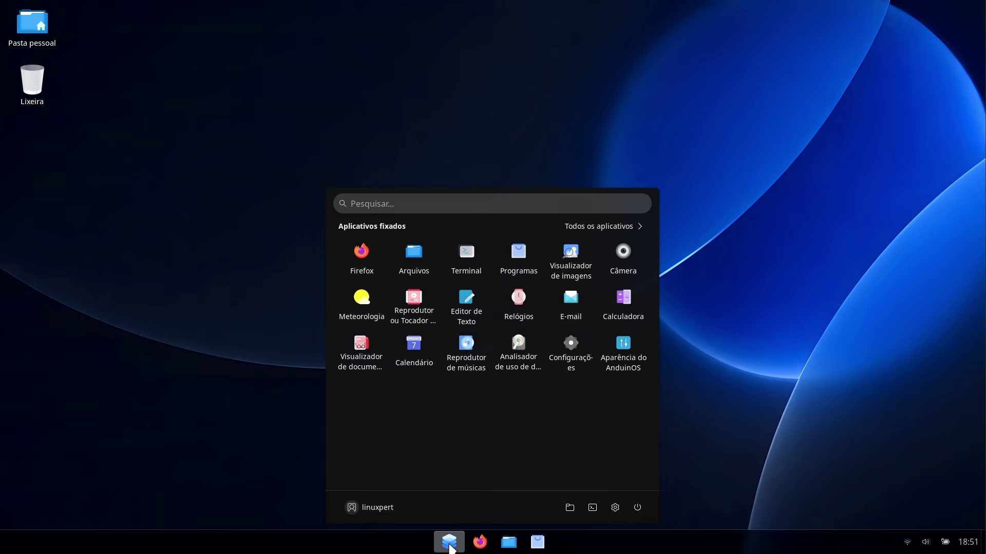
{"action": "type", "text": "htop"}
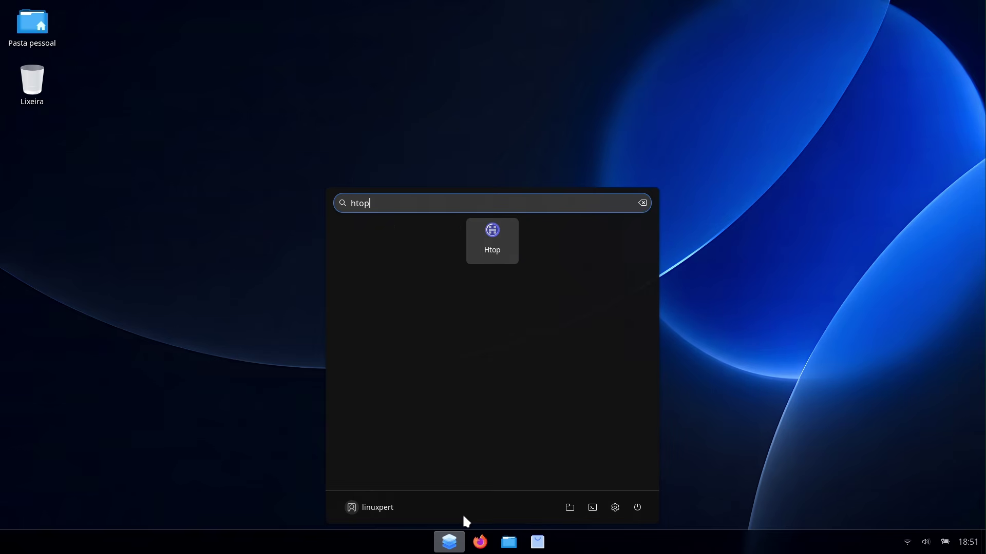
{"action": "key", "text": "Return"}
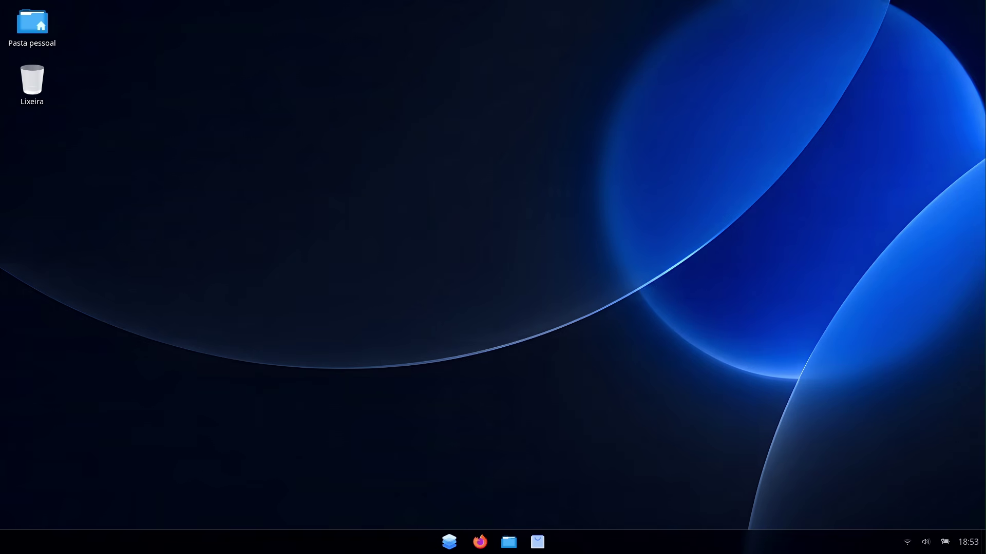
Open the pinned music player (Reprodutor de músicas) to view its start window and close it again.
{"action": "left_click", "coordinate": [448, 541]}
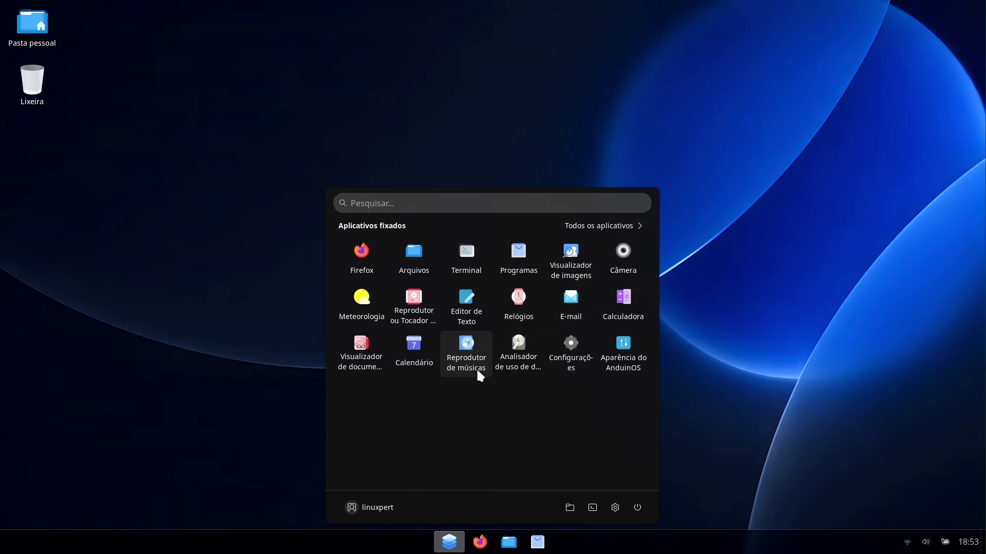
{"action": "left_click", "coordinate": [479, 376]}
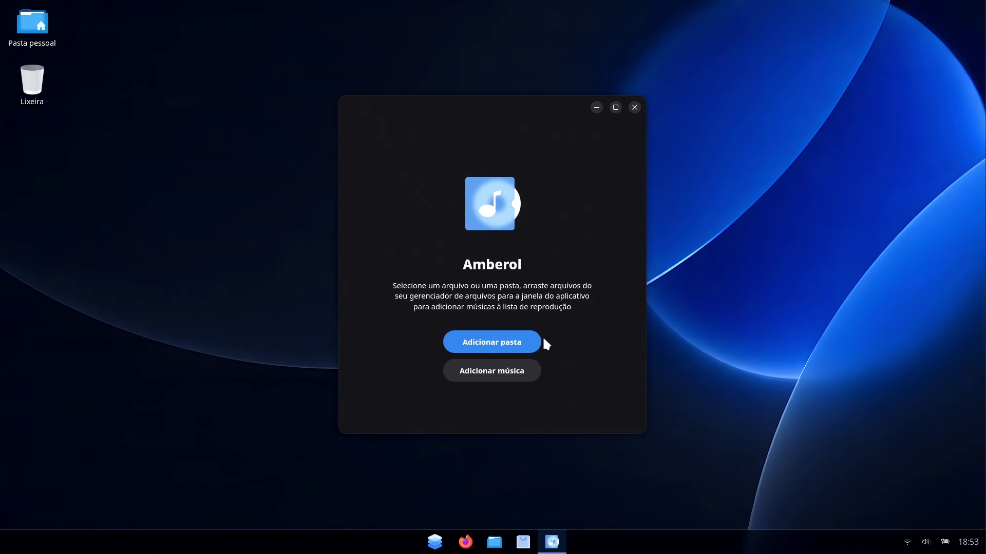
{"action": "left_click", "coordinate": [636, 107]}
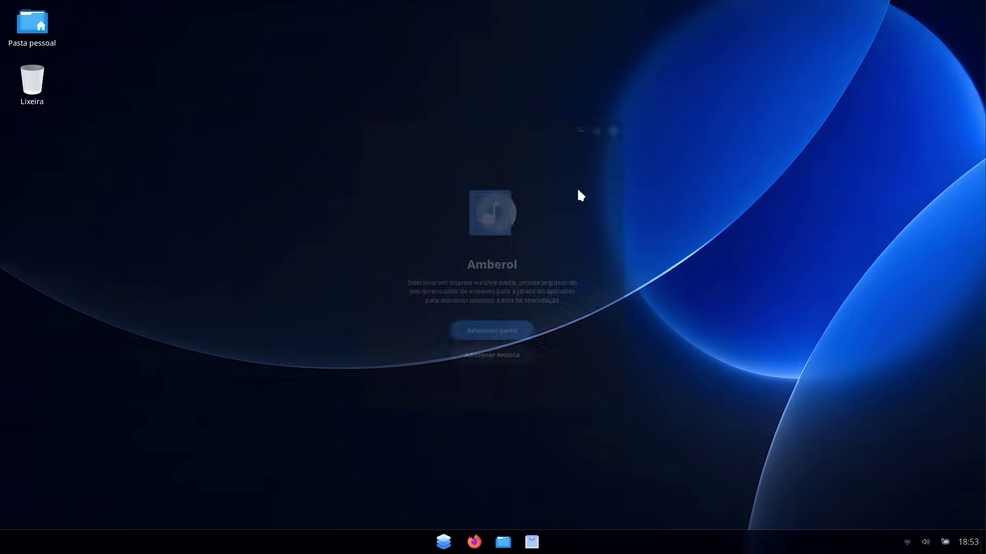
Open the pinned multimedia player (Reprodutor ou Tocador de Multimídia) to view its welcome window and close it again.
{"action": "left_click", "coordinate": [448, 542]}
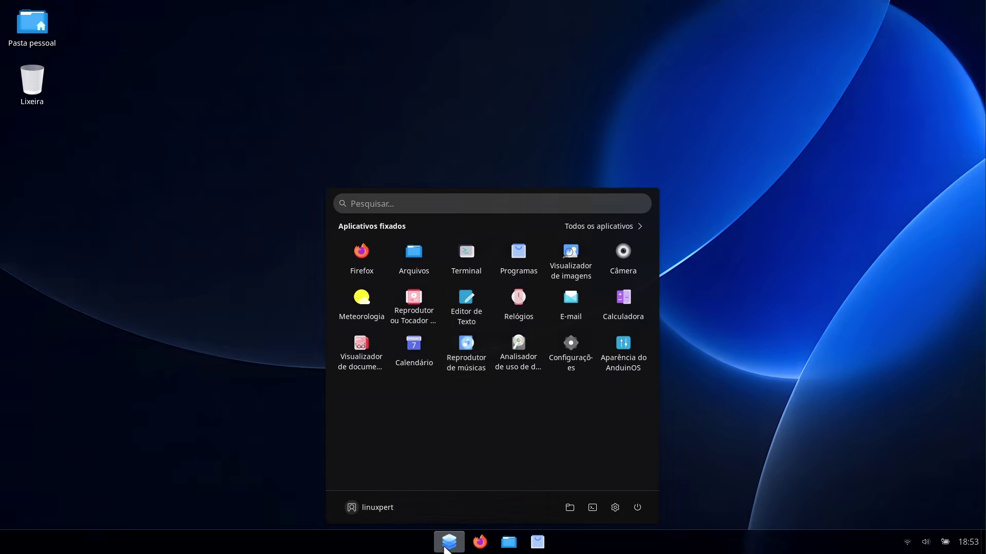
{"action": "left_click", "coordinate": [413, 304]}
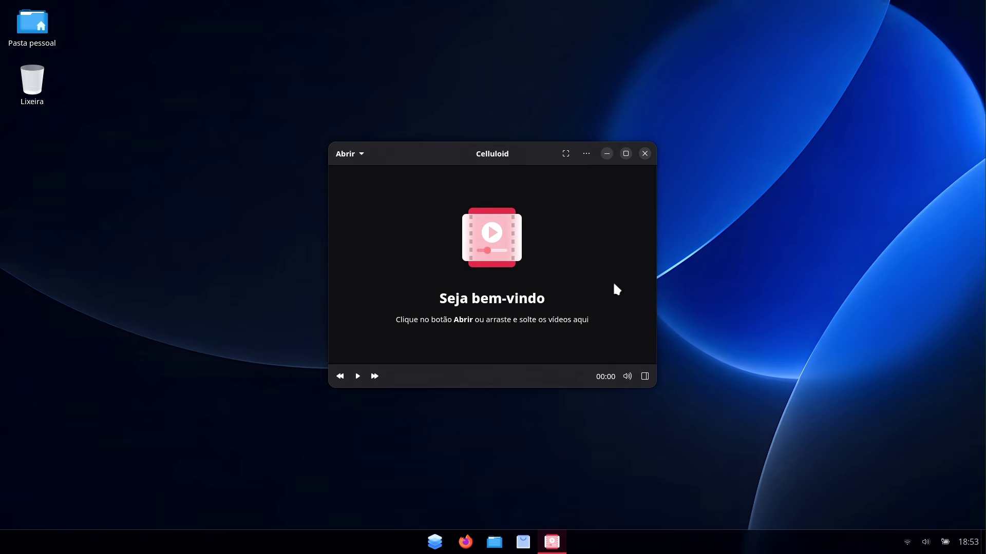
{"action": "left_click", "coordinate": [644, 153]}
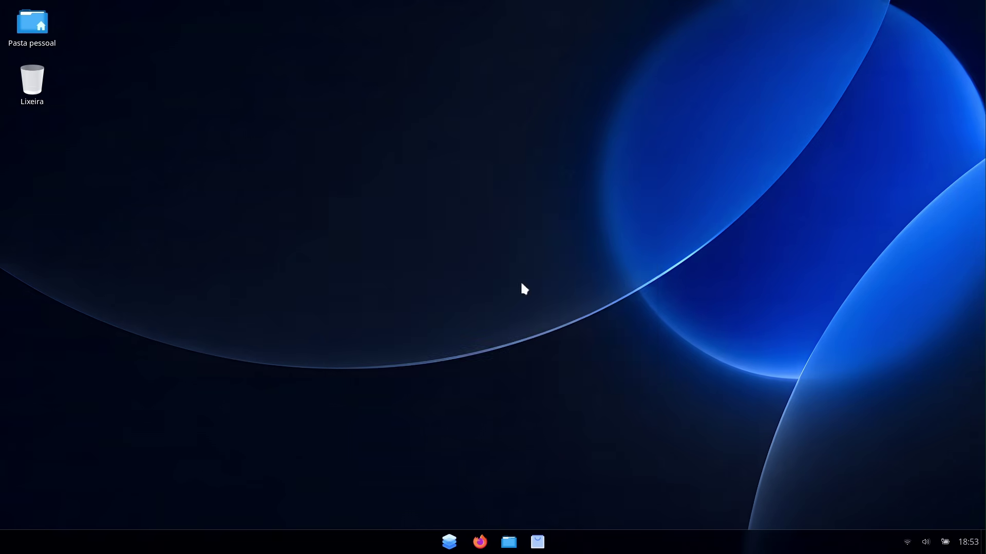
Show the full list of installed applications and look through it from Ajuda down to Xadrez and back to Htop.
{"action": "left_click", "coordinate": [446, 551]}
{"action": "left_click", "coordinate": [592, 226]}
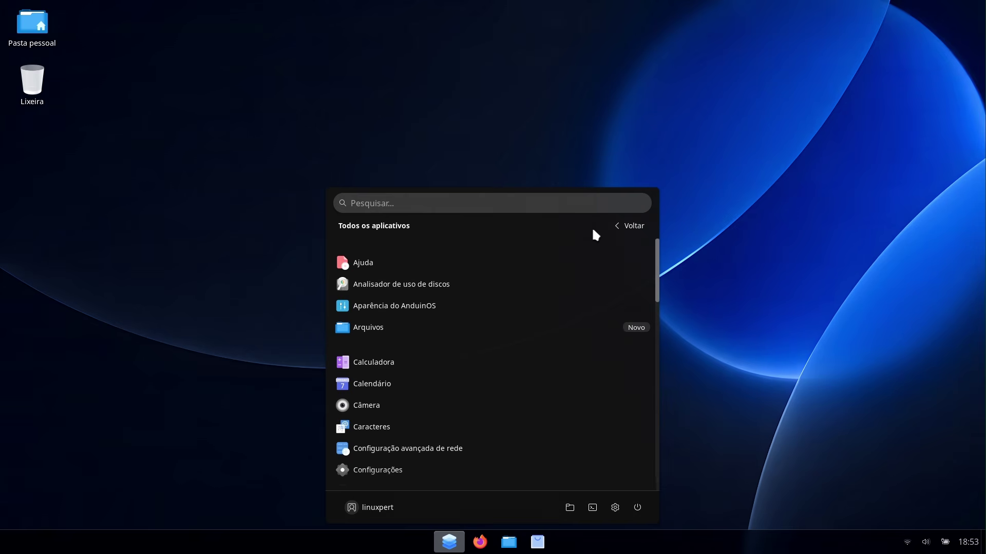
{"action": "scroll", "coordinate": [496, 402], "scroll_direction": "down", "scroll_amount": 4}
{"action": "scroll", "coordinate": [496, 402], "scroll_direction": "down", "scroll_amount": 10}
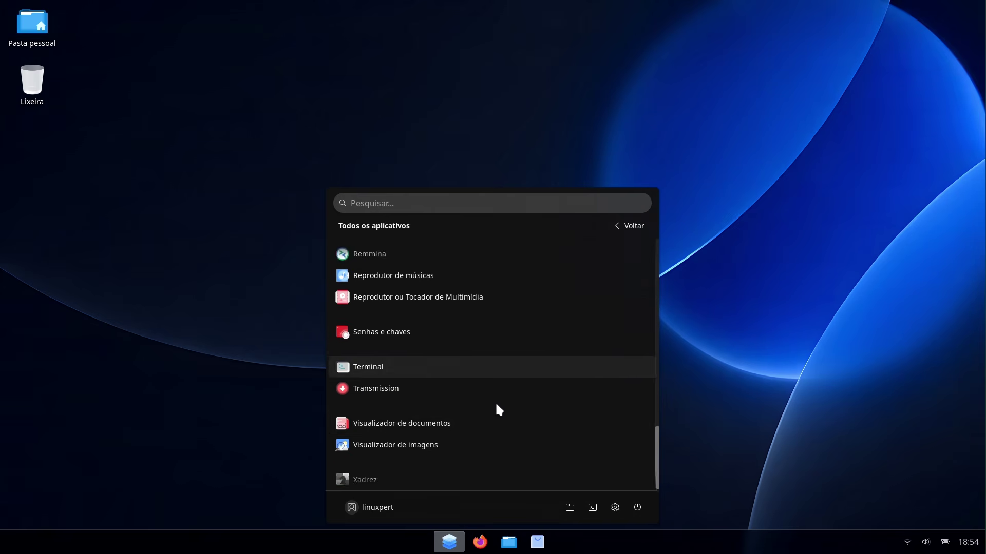
{"action": "scroll", "coordinate": [496, 411], "scroll_direction": "up", "scroll_amount": 6}
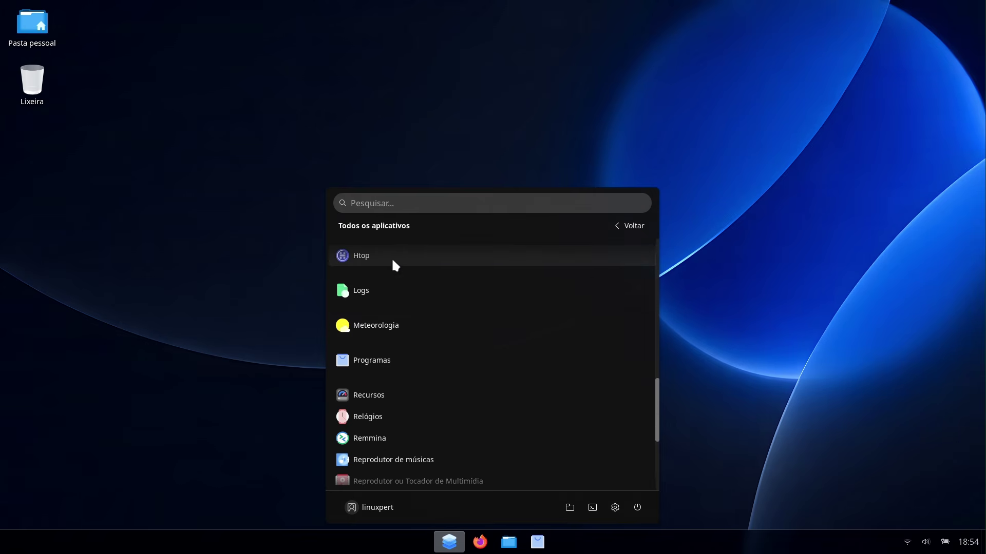
{"action": "scroll", "coordinate": [392, 282], "scroll_direction": "up", "scroll_amount": 1}
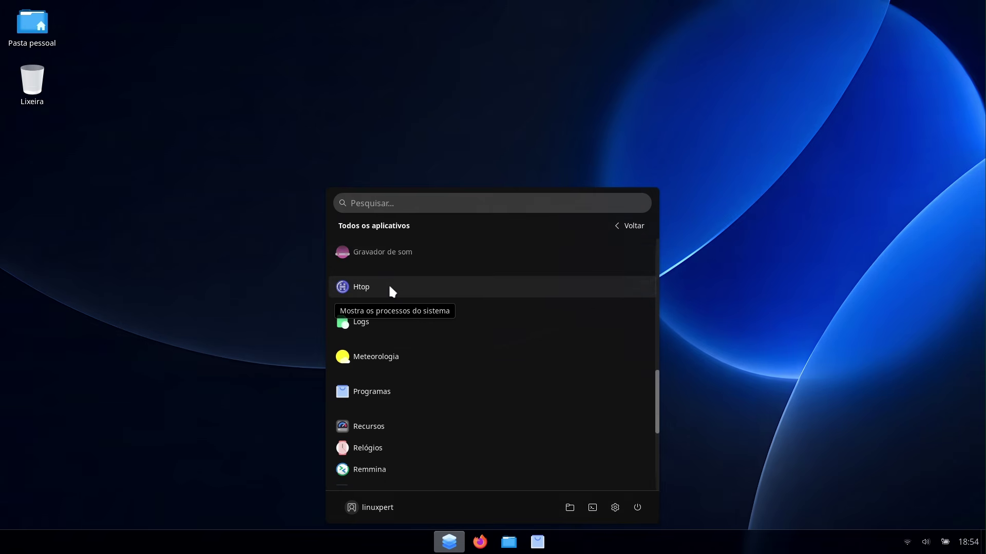
Search the applications for "drive" and open Drivers Adicionais.
{"action": "left_click", "coordinate": [411, 202]}
{"action": "type", "text": "drive"}
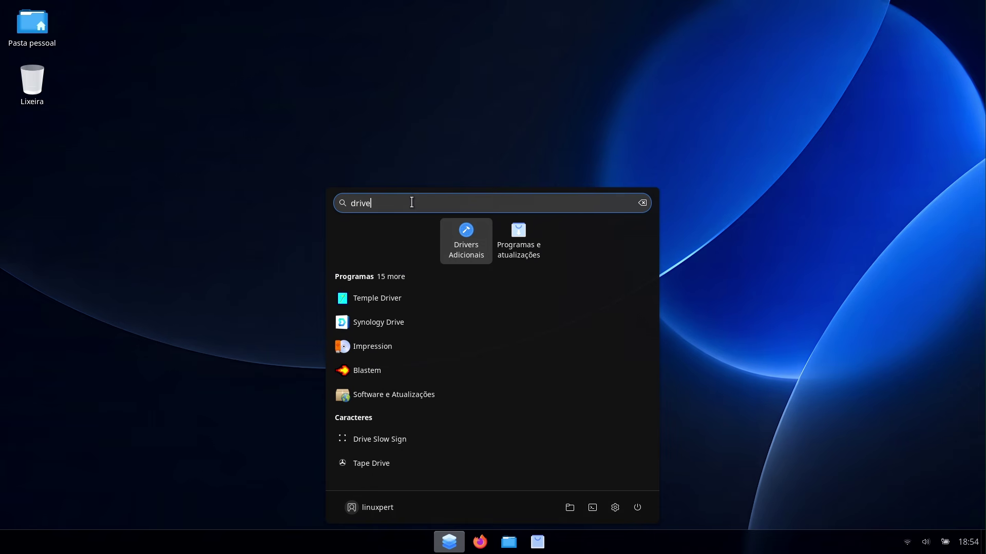
{"action": "key", "text": "Return"}
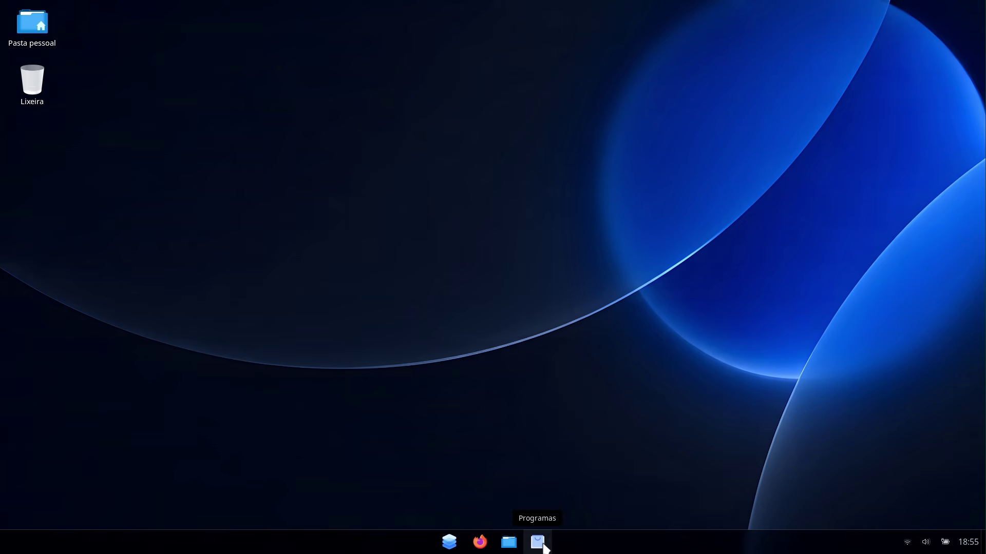
Open the Programas software store and search it for "google chrome".
{"action": "left_click", "coordinate": [538, 542]}
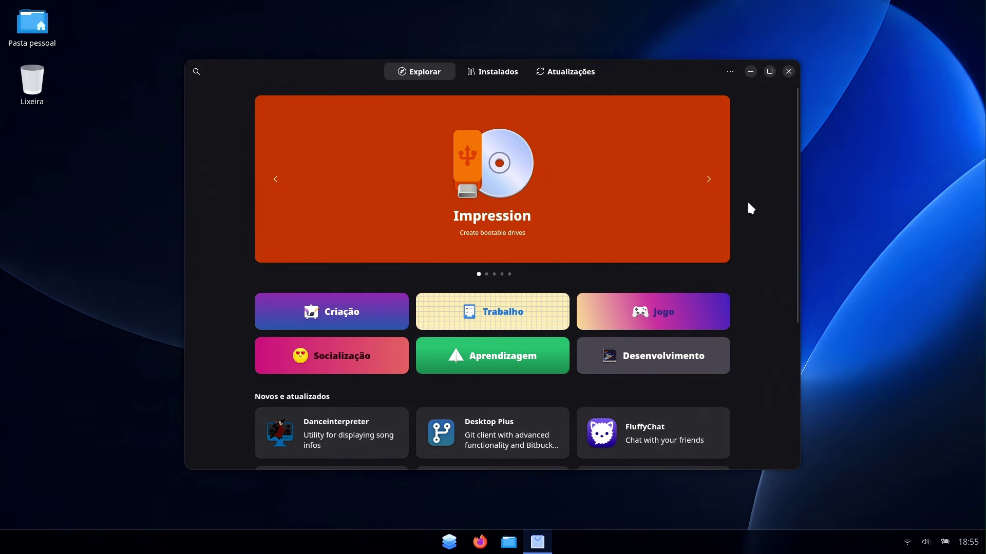
{"action": "left_click", "coordinate": [197, 72]}
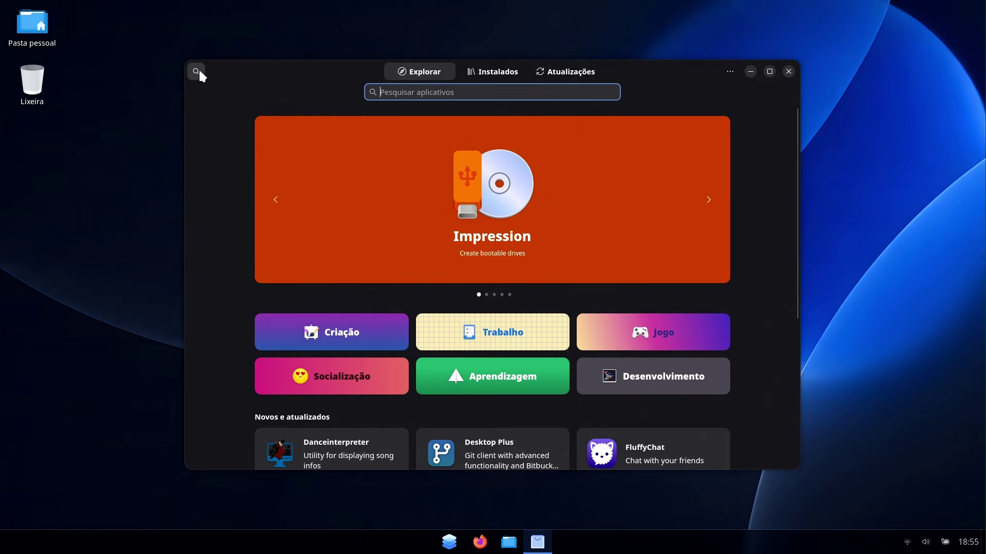
{"action": "type", "text": "google c"}
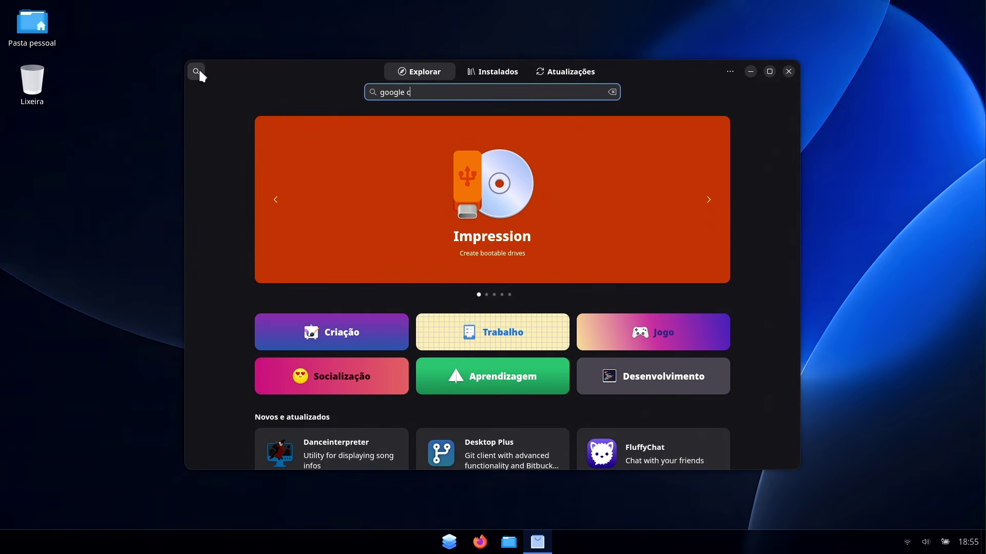
{"action": "type", "text": "hrome"}
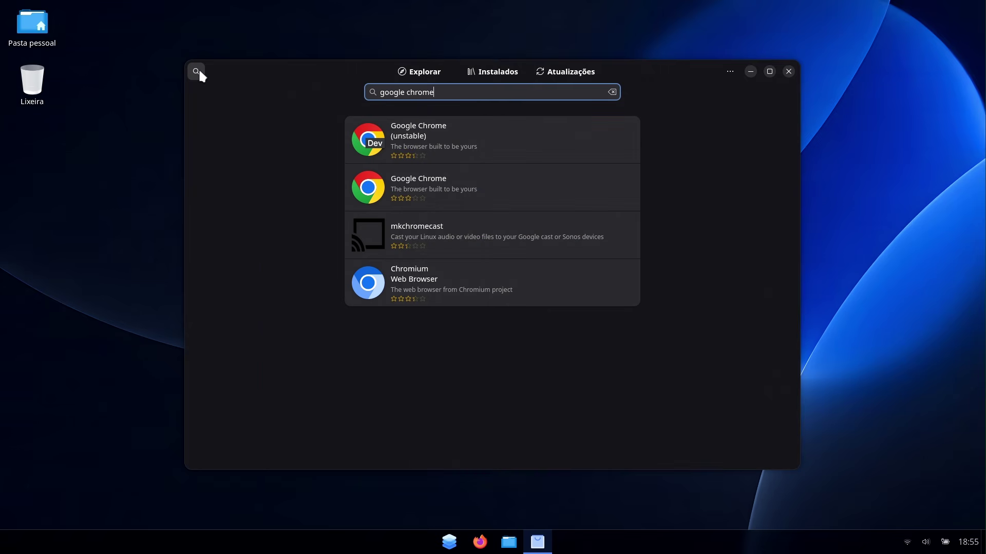
Search the software store for "brave" and for "discord".
{"action": "triple_click", "coordinate": [444, 85]}
{"action": "type", "text": "brave"}
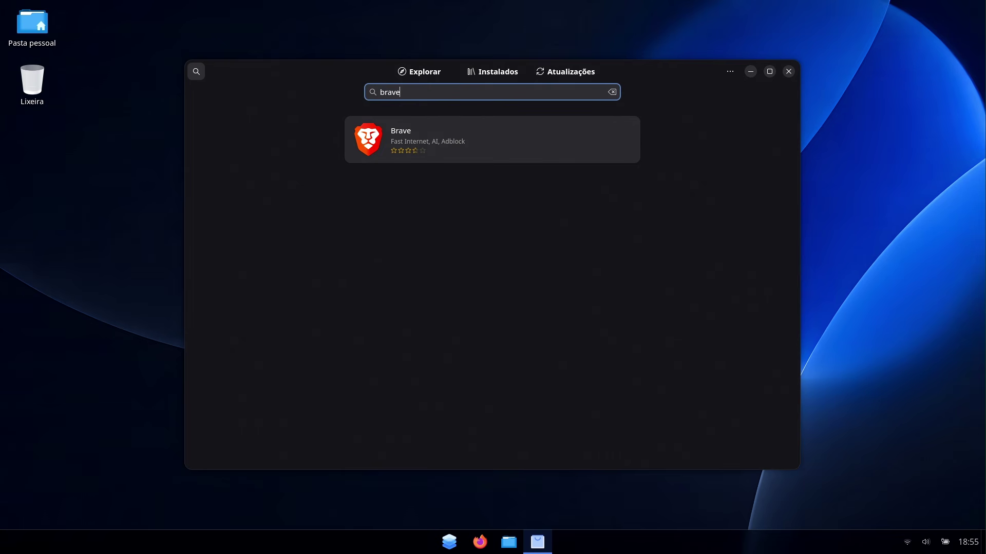
{"action": "key", "text": "BackSpace"}
{"action": "key", "text": "BackSpace"}
{"action": "key", "text": "BackSpace"}
{"action": "key", "text": "BackSpace"}
{"action": "key", "text": "BackSpace"}
{"action": "type", "text": "discord"}
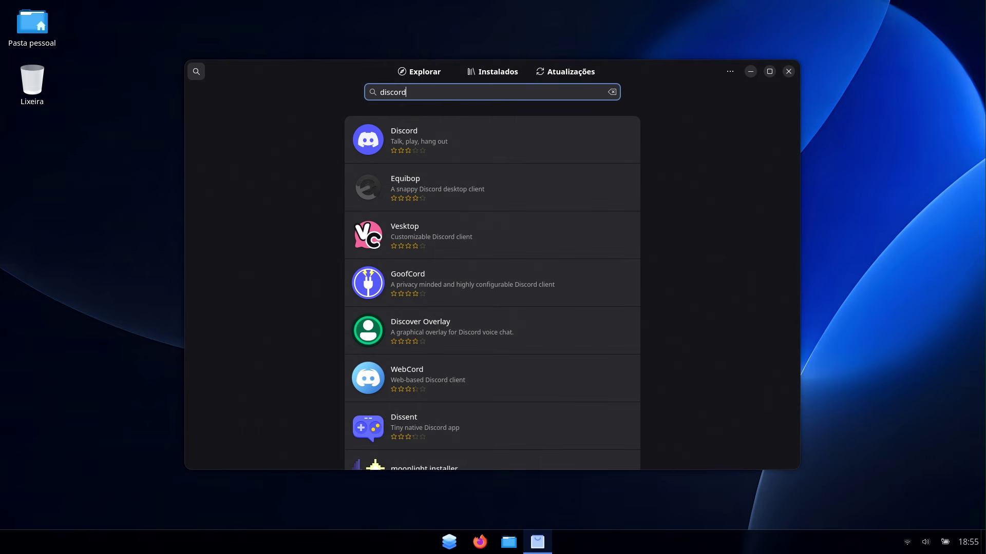
Replace the store search term with "steam".
{"action": "key", "text": "BackSpace"}
{"action": "key", "text": "BackSpace"}
{"action": "key", "text": "BackSpace"}
{"action": "key", "text": "BackSpace"}
{"action": "key", "text": "BackSpace"}
{"action": "key", "text": "BackSpace"}
{"action": "key", "text": "BackSpace"}
{"action": "type", "text": "steam"}
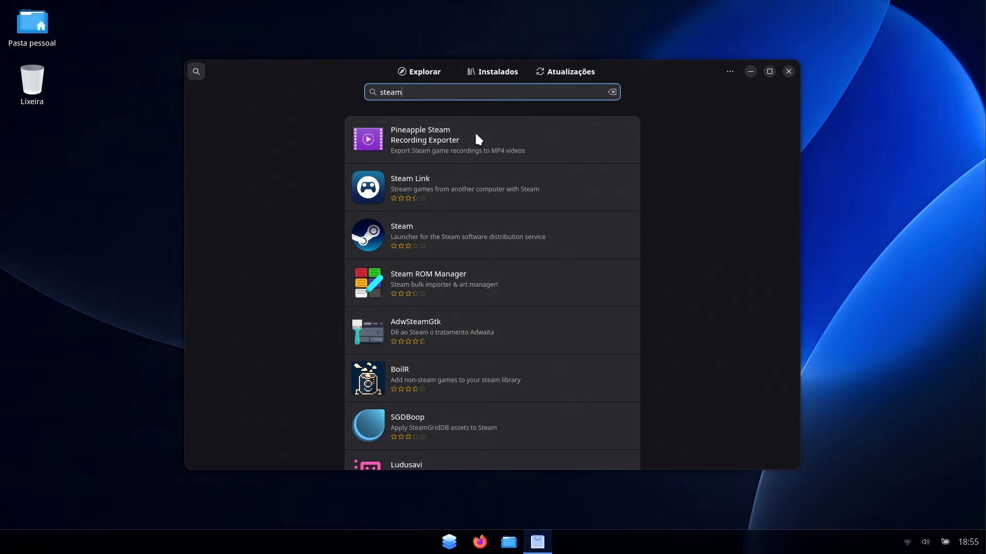
Clear the store search, return to the Explorar page and search for "wine".
{"action": "double_click", "coordinate": [465, 94]}
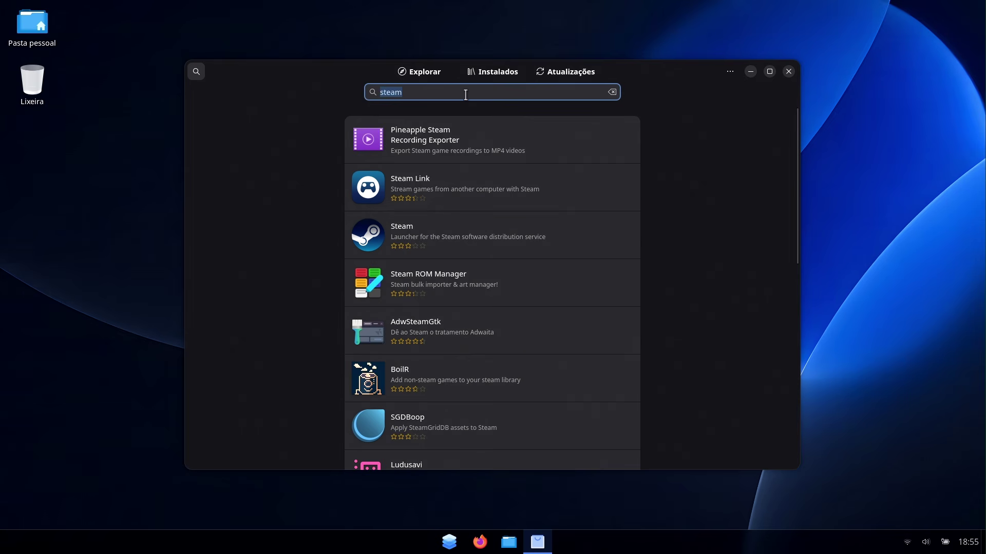
{"action": "key", "text": "BackSpace"}
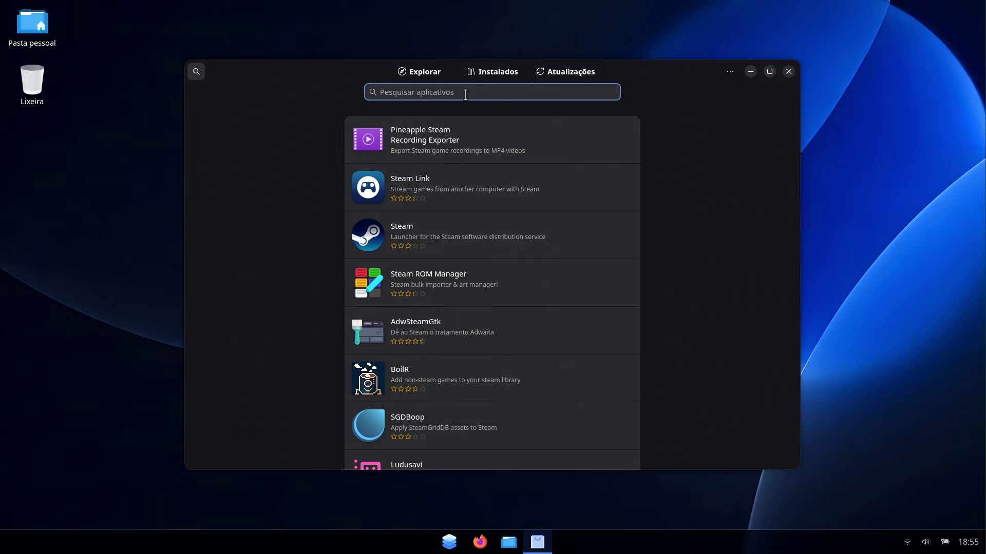
{"action": "left_click", "coordinate": [431, 71]}
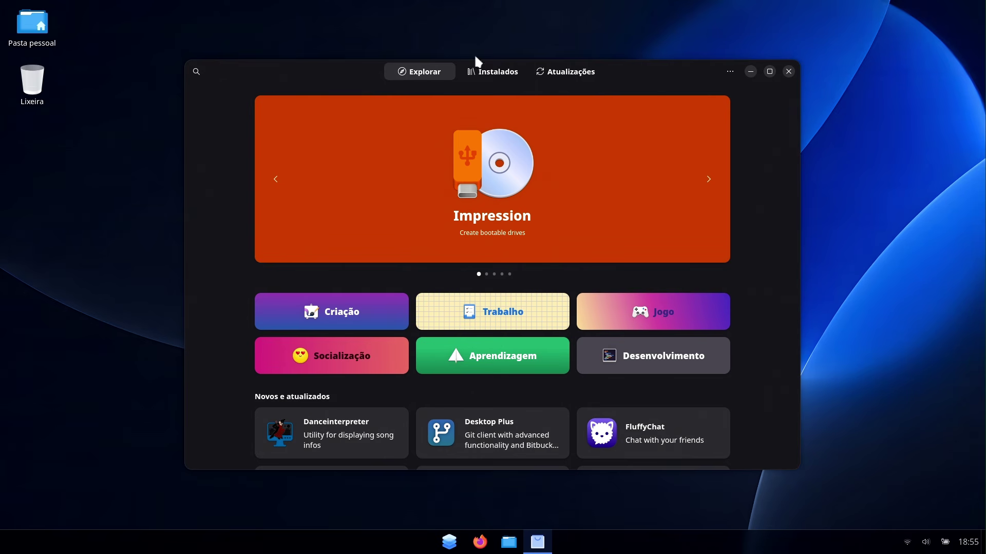
{"action": "left_click", "coordinate": [200, 72]}
{"action": "type", "text": "wine"}
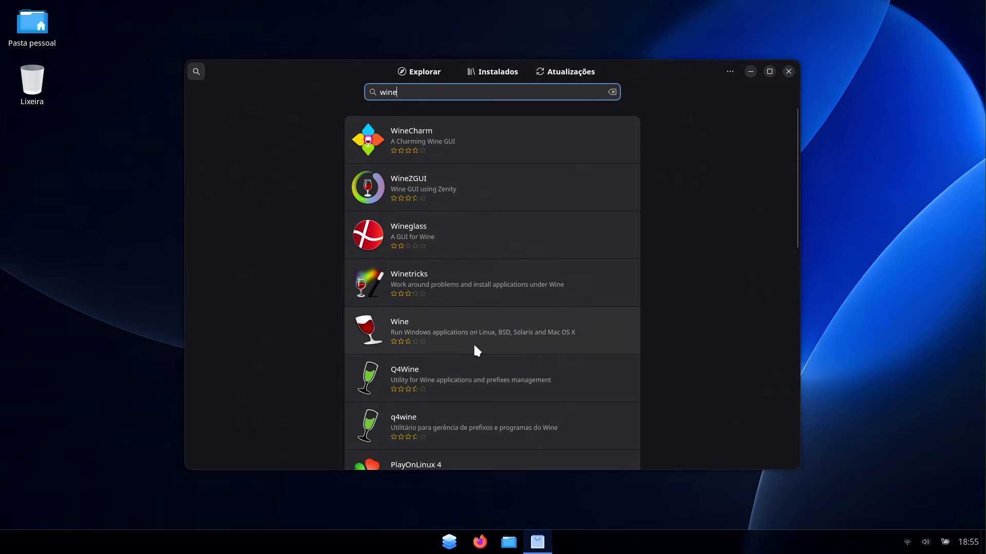
Search the store for "bot" and open the details of Bottles.
{"action": "double_click", "coordinate": [415, 90]}
{"action": "type", "text": "bot"}
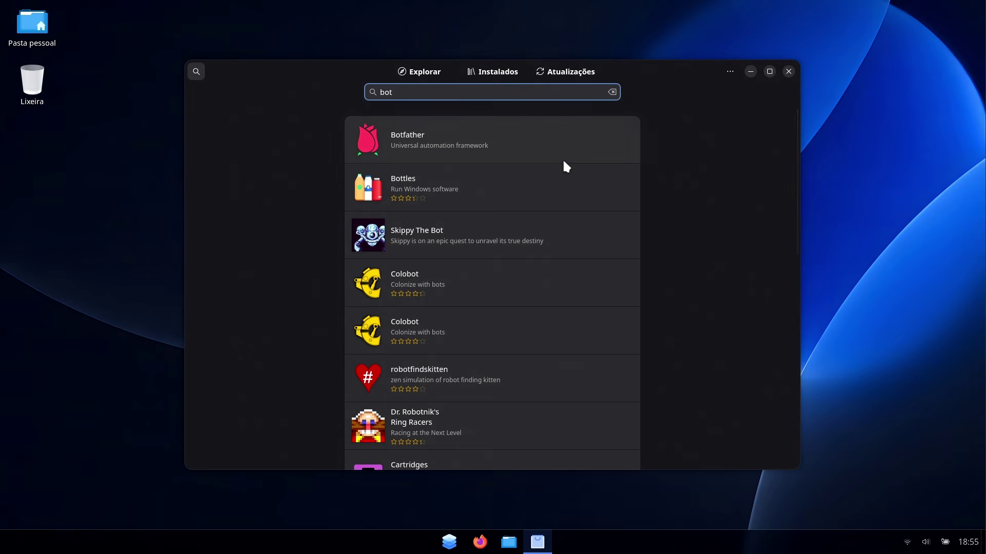
{"action": "left_click", "coordinate": [516, 189]}
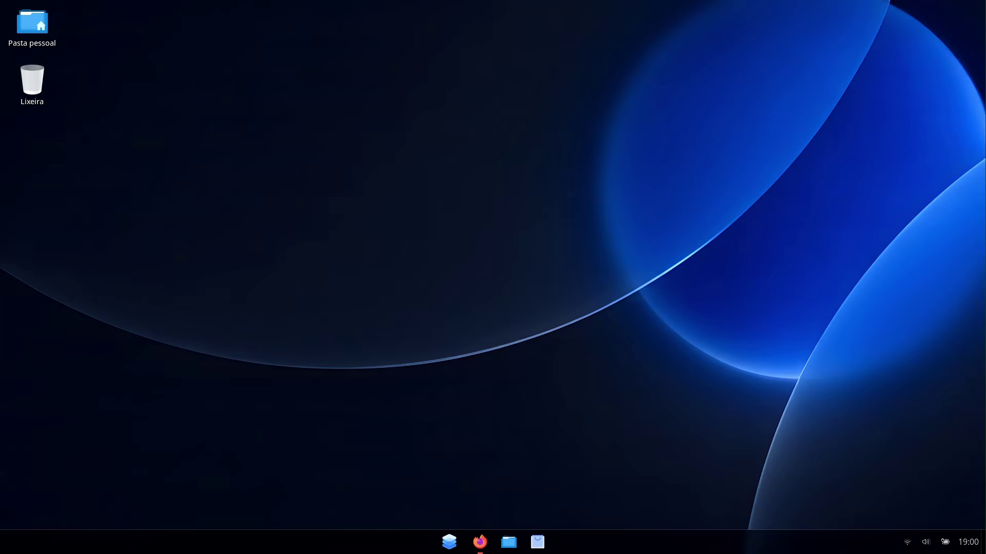
Switch to Firefox and review the reasons and available versions sections of the AnduinOS website.
{"action": "left_click", "coordinate": [481, 542]}
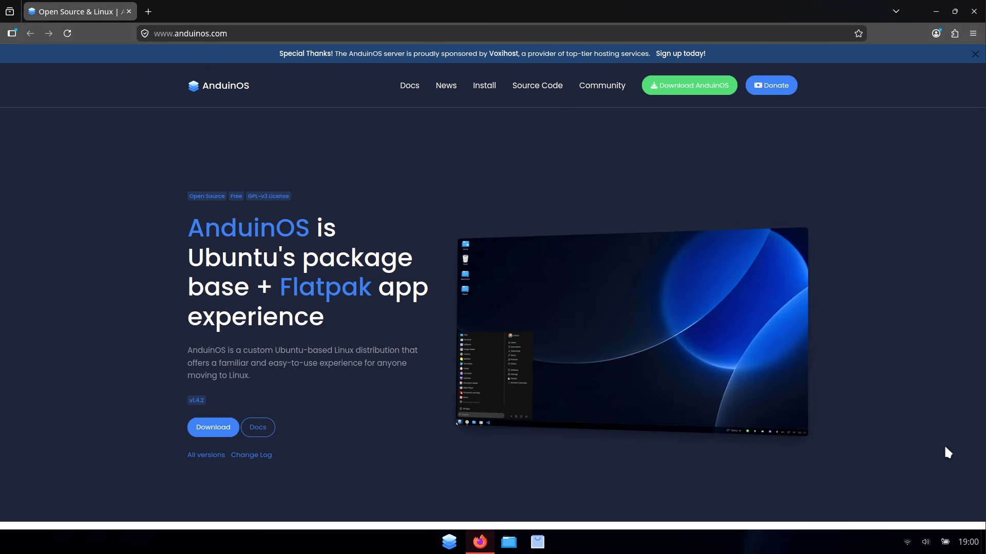
{"action": "scroll", "coordinate": [318, 375], "scroll_direction": "down", "scroll_amount": 10}
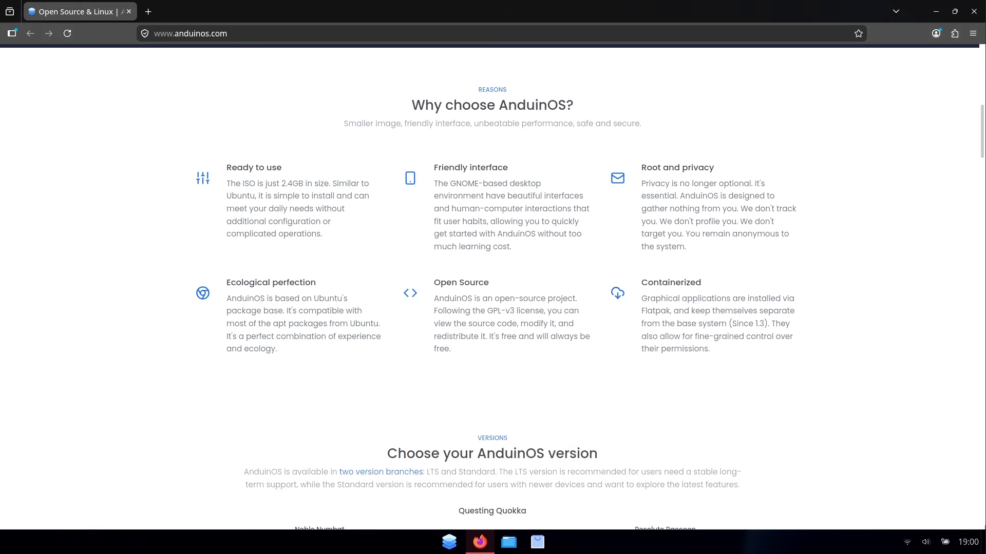
{"action": "scroll", "coordinate": [492, 288], "scroll_direction": "down", "scroll_amount": 5}
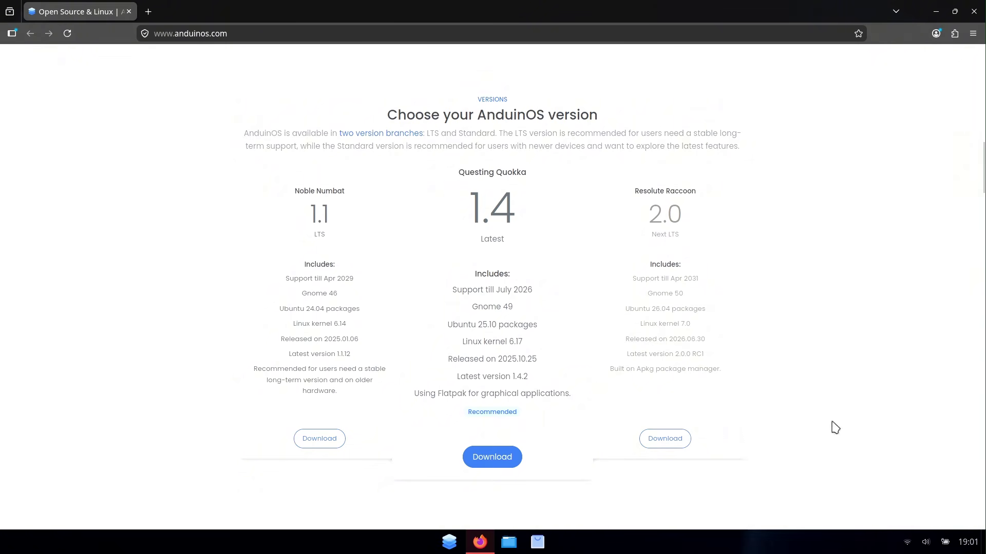
Choose the Direct (HTTP) download for AnduinOS 2.0 Resolute Raccoon.
{"action": "left_click", "coordinate": [662, 438]}
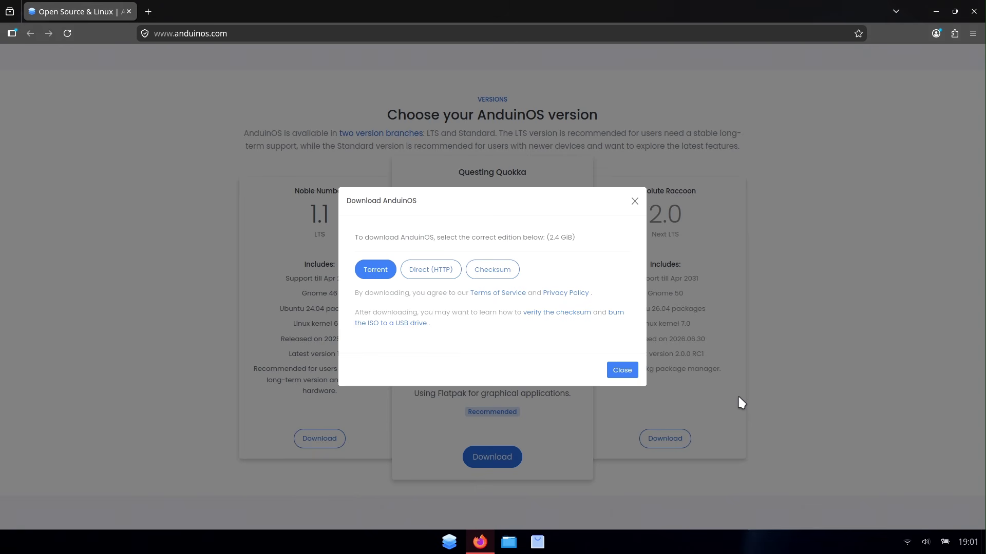
{"action": "left_click", "coordinate": [437, 277]}
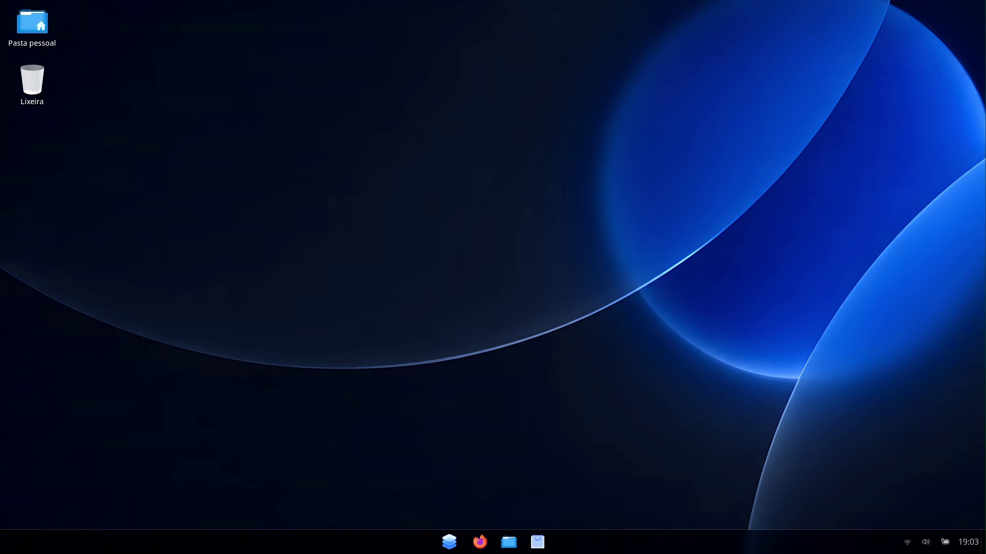
Open the AnduinOS appearance settings (Aparência do AnduinOS) from the pinned applications.
{"action": "left_click", "coordinate": [449, 541]}
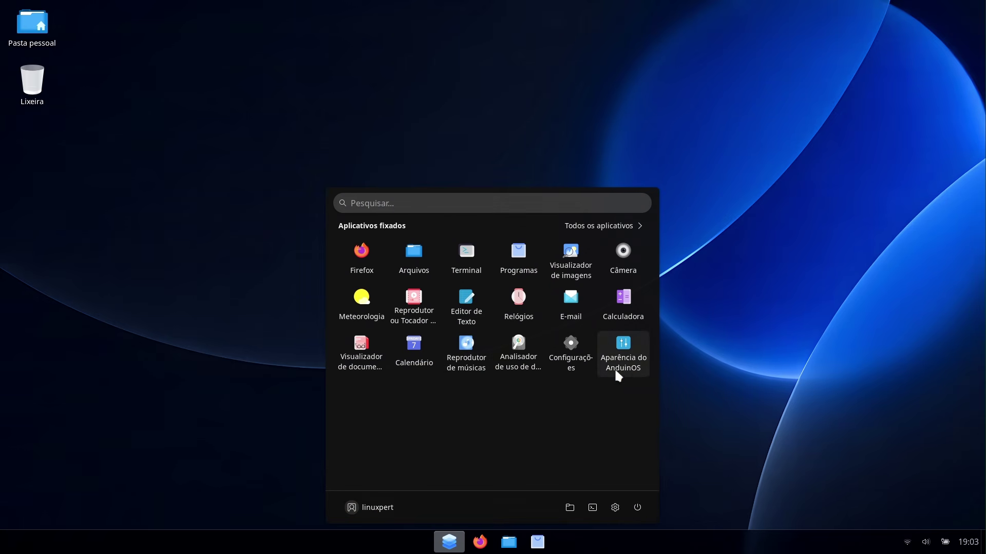
{"action": "left_click", "coordinate": [632, 375]}
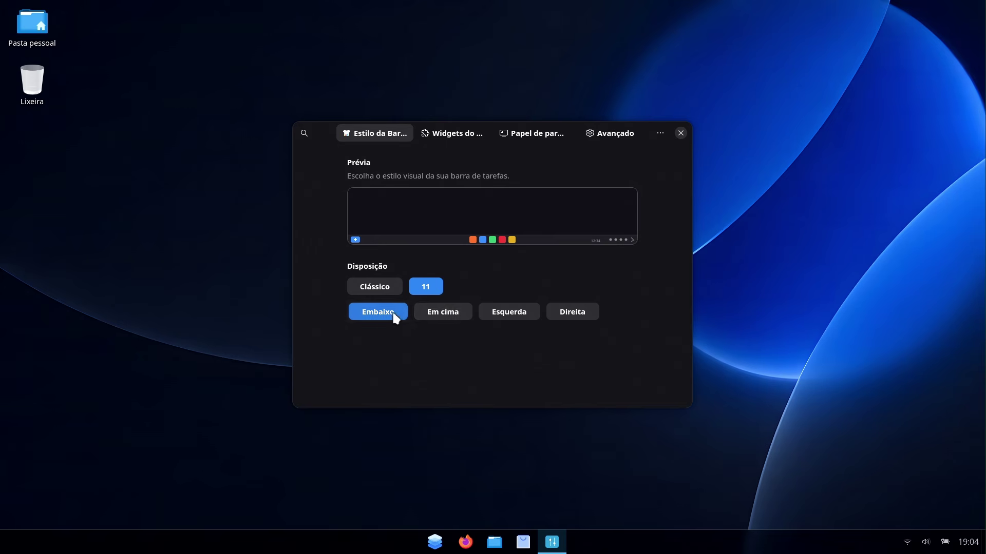
Try the taskbar positions Em cima, Esquerda and Direita with the 11 layout, and return the taskbar to Embaixo.
{"action": "left_click", "coordinate": [446, 314]}
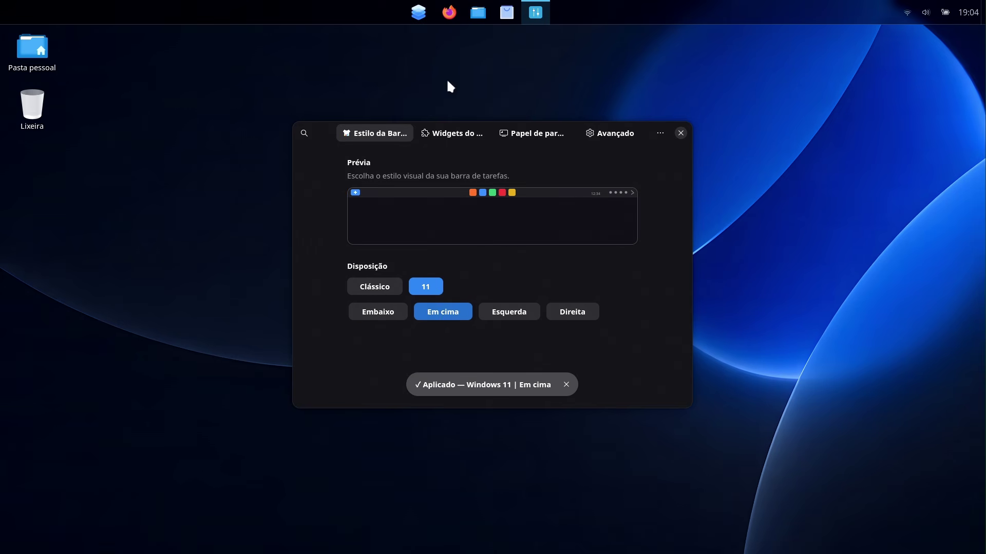
{"action": "left_click", "coordinate": [418, 12]}
{"action": "left_click", "coordinate": [418, 12]}
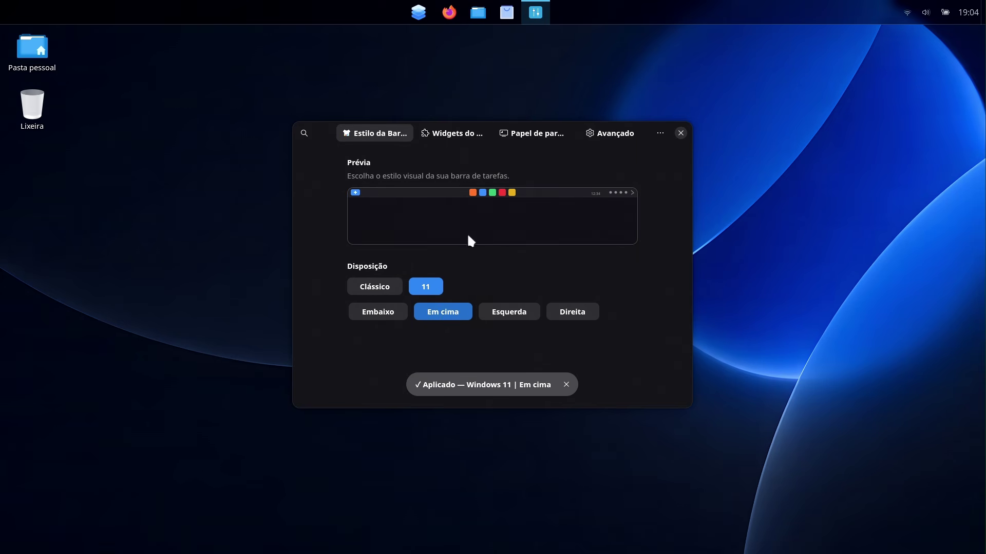
{"action": "left_click", "coordinate": [512, 311]}
{"action": "left_click", "coordinate": [584, 313]}
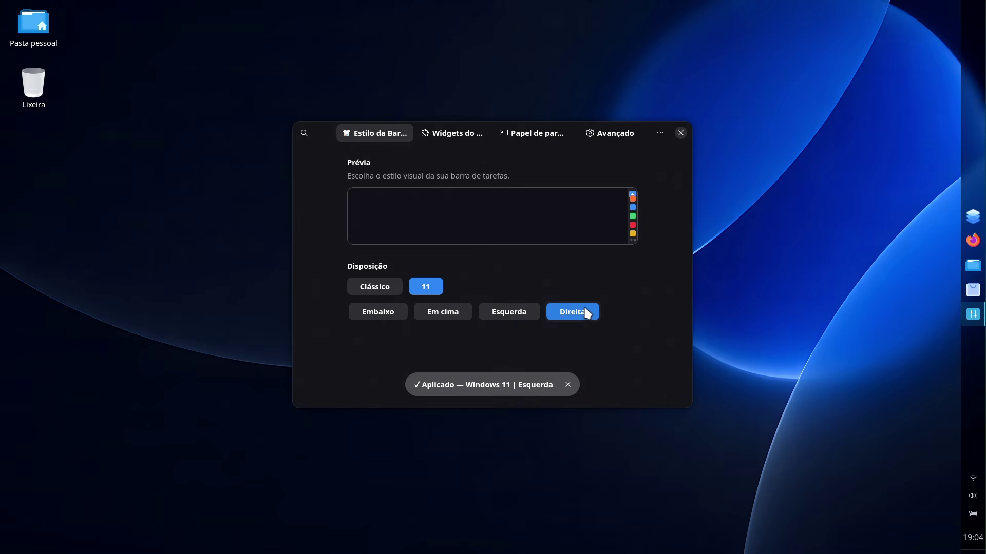
{"action": "left_click", "coordinate": [378, 315]}
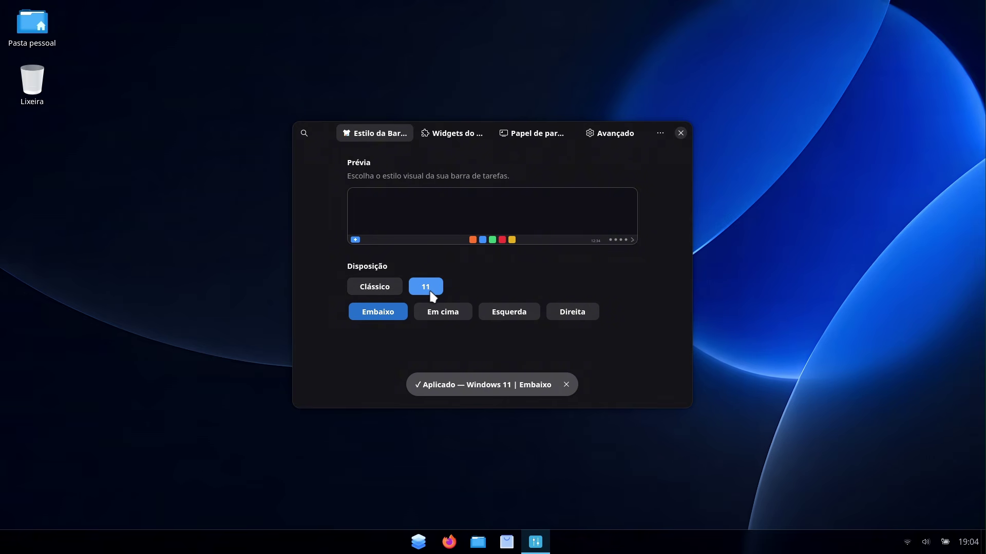
Switch the taskbar layout to Clássico and look through the applications in its start menu.
{"action": "left_click", "coordinate": [382, 288]}
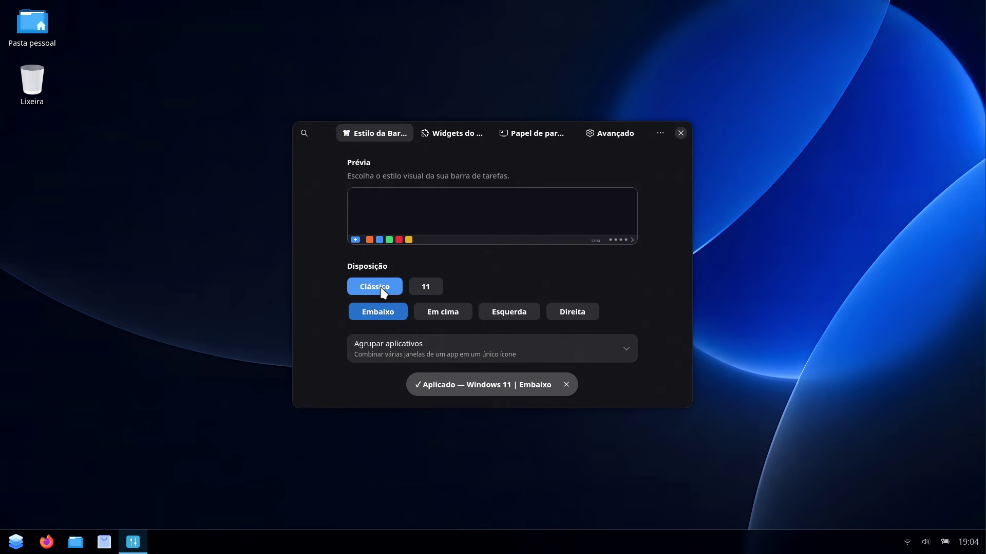
{"action": "left_click", "coordinate": [12, 540]}
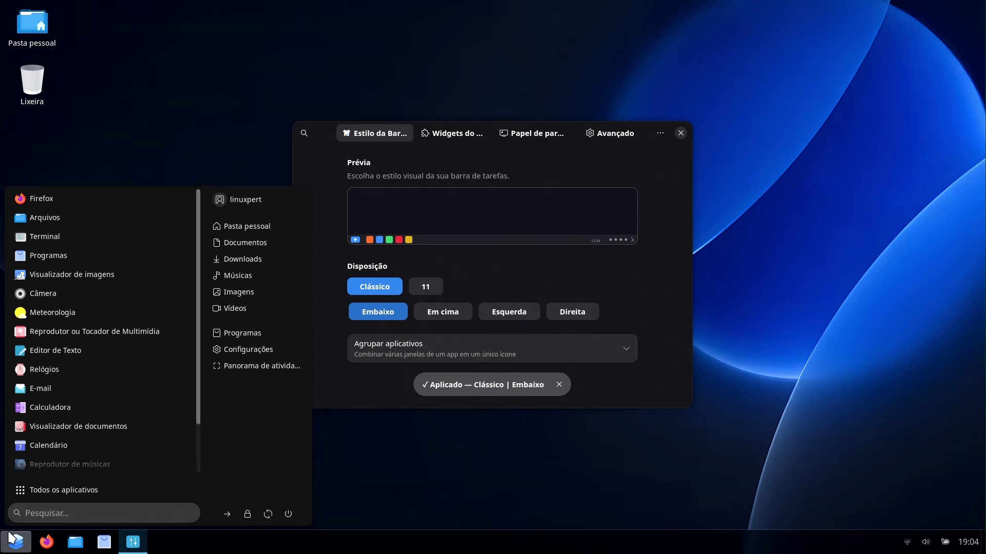
{"action": "scroll", "coordinate": [85, 431], "scroll_direction": "down", "scroll_amount": 3}
{"action": "scroll", "coordinate": [85, 432], "scroll_direction": "up", "scroll_amount": 3}
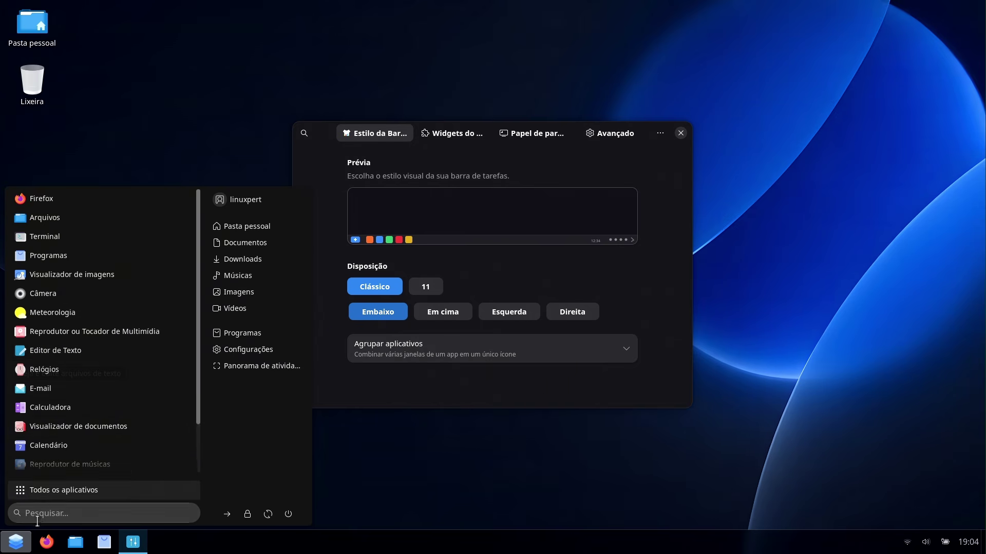
{"action": "left_click", "coordinate": [53, 493]}
{"action": "left_click", "coordinate": [54, 491]}
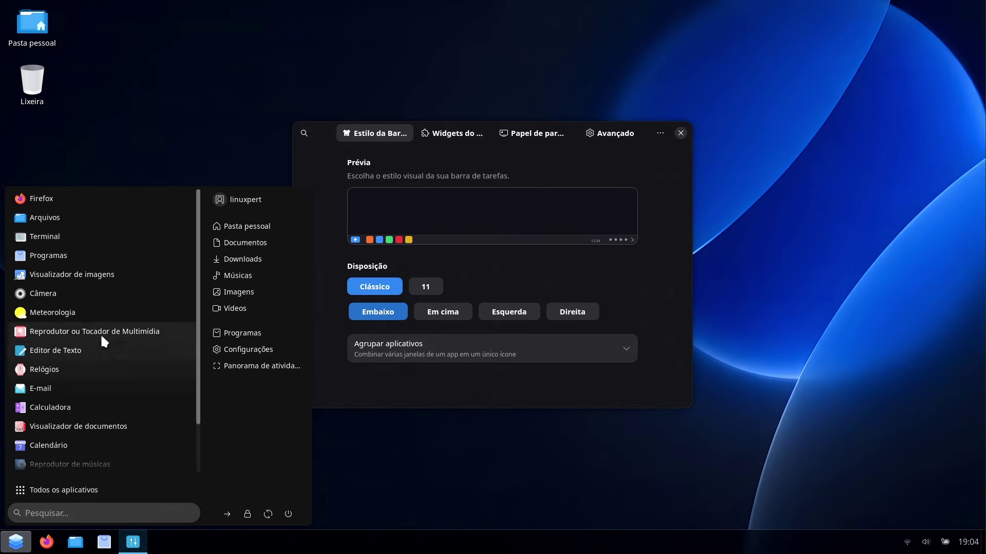
{"action": "scroll", "coordinate": [100, 342], "scroll_direction": "down", "scroll_amount": 1}
{"action": "scroll", "coordinate": [94, 378], "scroll_direction": "up", "scroll_amount": 1}
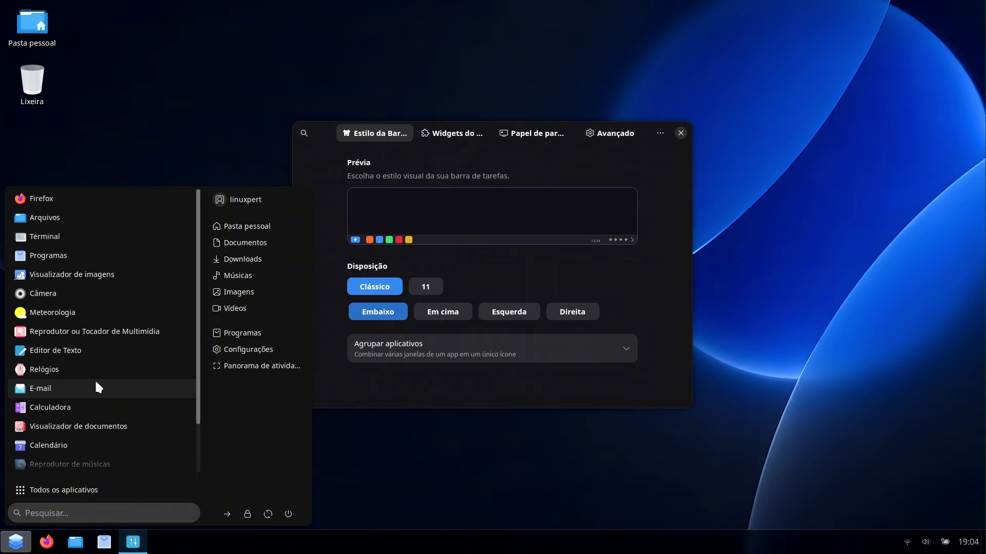
Restore the taskbar layout to 11 and view its start menu with the pinned applications.
{"action": "left_click", "coordinate": [425, 291]}
{"action": "left_click", "coordinate": [425, 292]}
{"action": "left_click", "coordinate": [418, 543]}
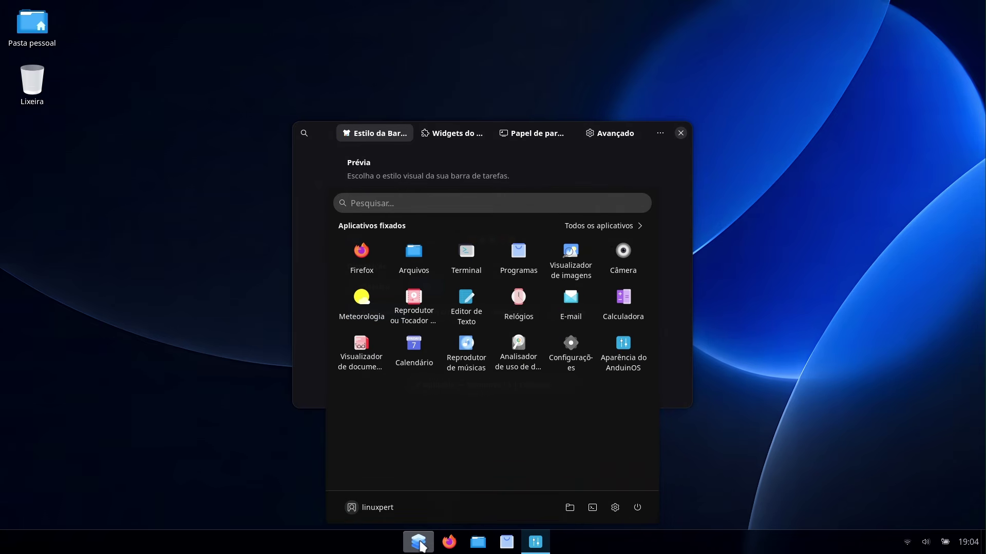
{"action": "left_click", "coordinate": [419, 542]}
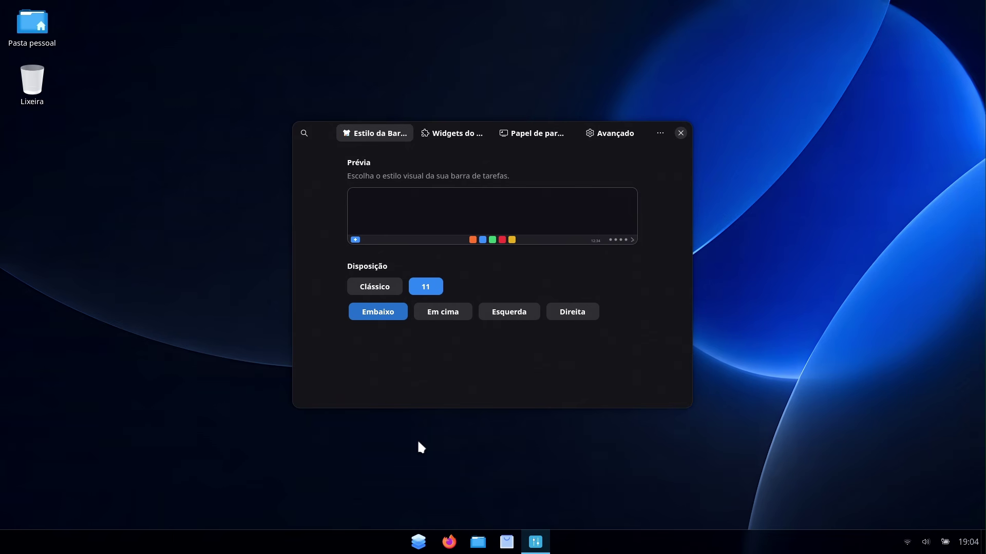
Enable the Mostrar clima and Mostrar rede panel widgets, checking the network indicator's device details.
{"action": "left_click", "coordinate": [461, 135]}
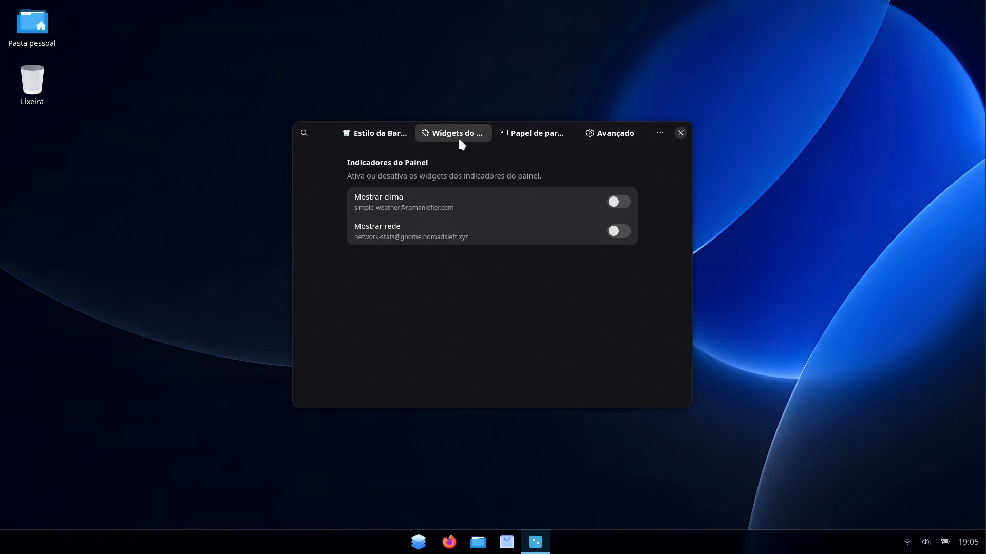
{"action": "left_click", "coordinate": [617, 202]}
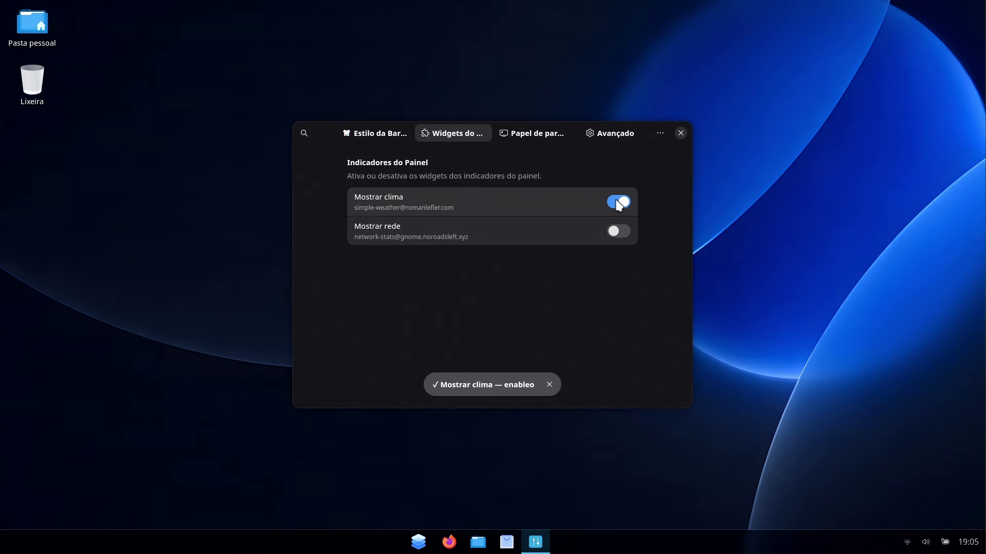
{"action": "left_click", "coordinate": [622, 231]}
{"action": "left_click", "coordinate": [885, 543]}
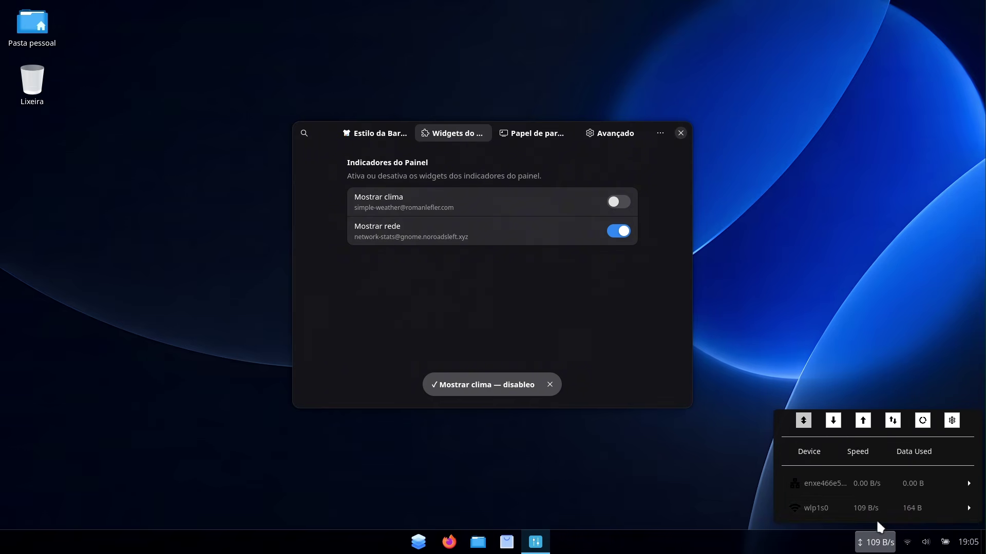
{"action": "left_click", "coordinate": [853, 292]}
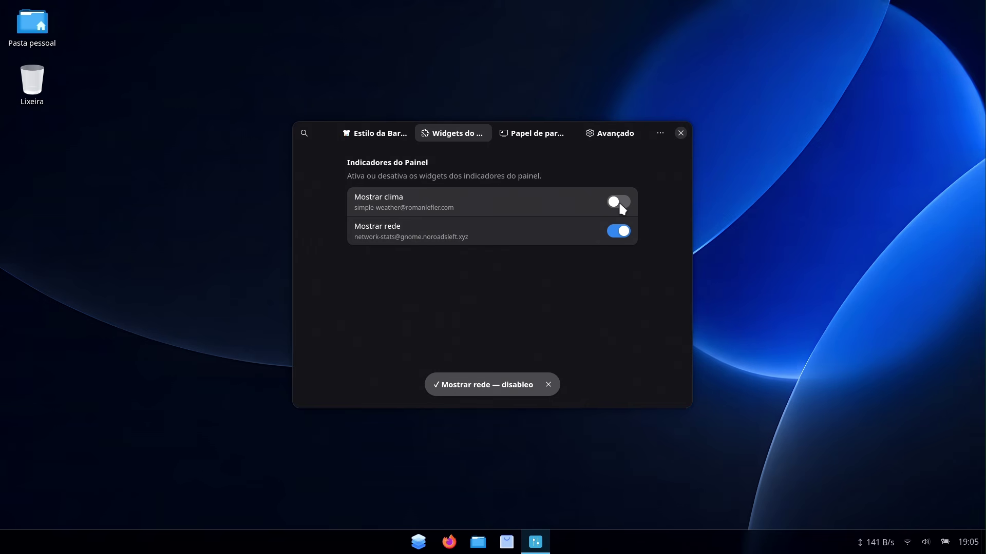
{"action": "left_click", "coordinate": [619, 203]}
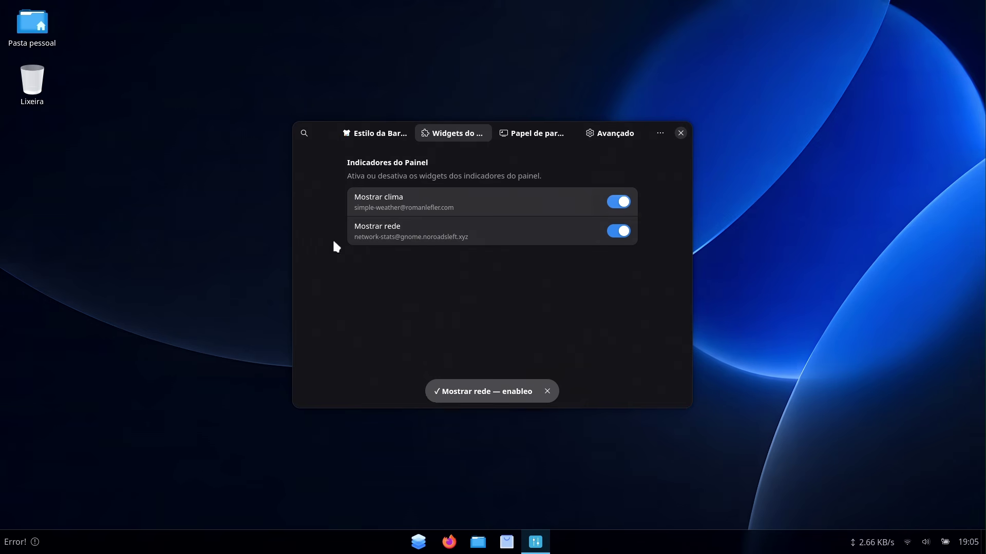
Open the weather widget's location settings, ignoring the locale warning, and try to delete Minha Localização.
{"action": "left_click", "coordinate": [19, 543]}
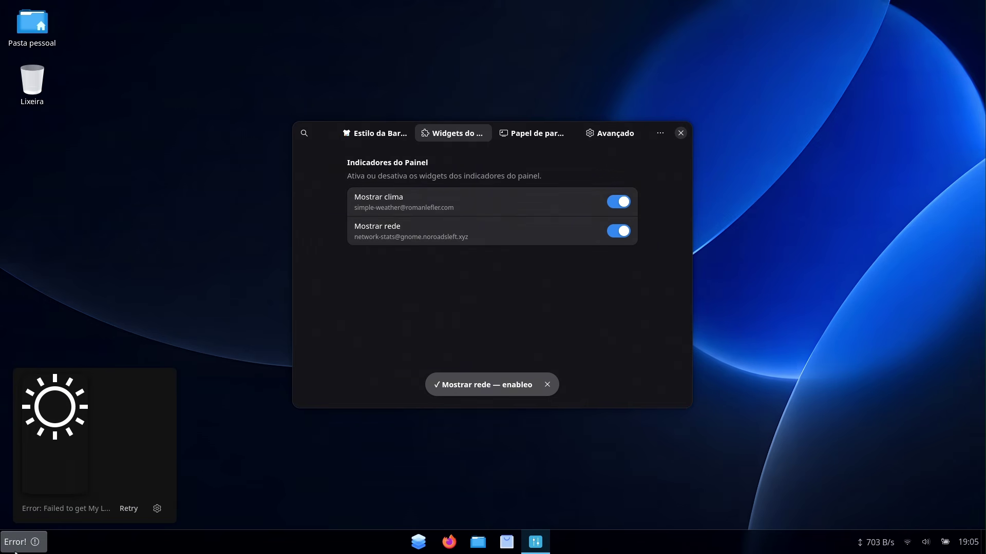
{"action": "left_click", "coordinate": [157, 508]}
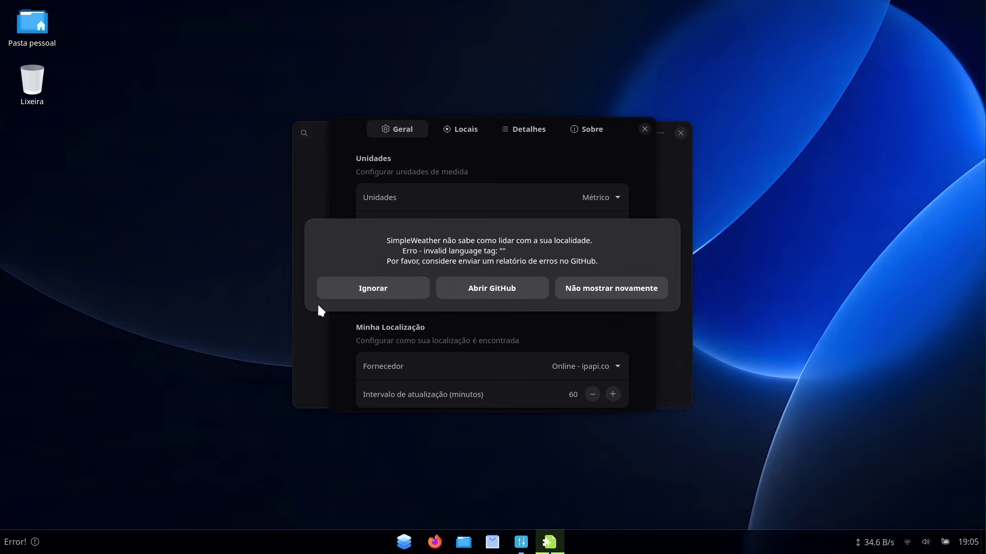
{"action": "left_click", "coordinate": [395, 292]}
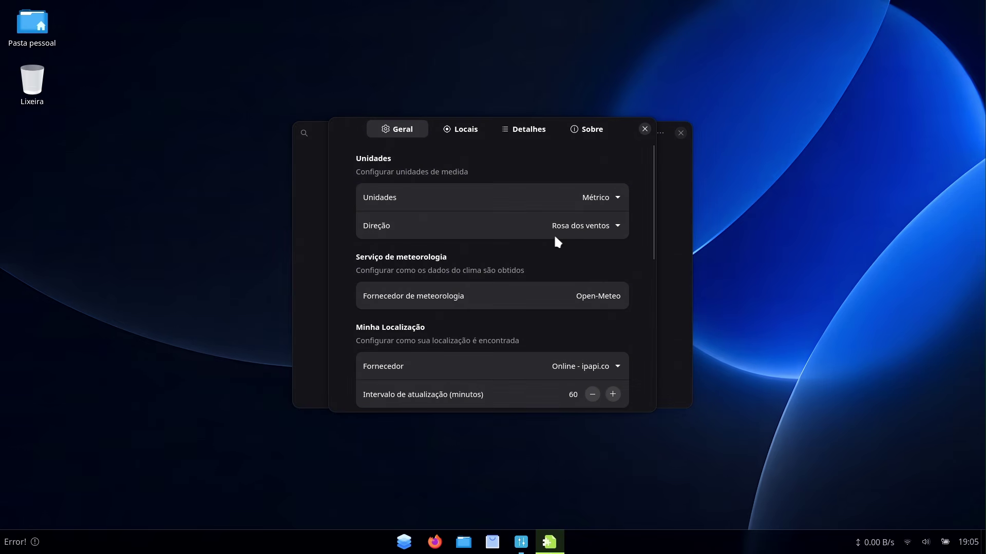
{"action": "left_click", "coordinate": [468, 131]}
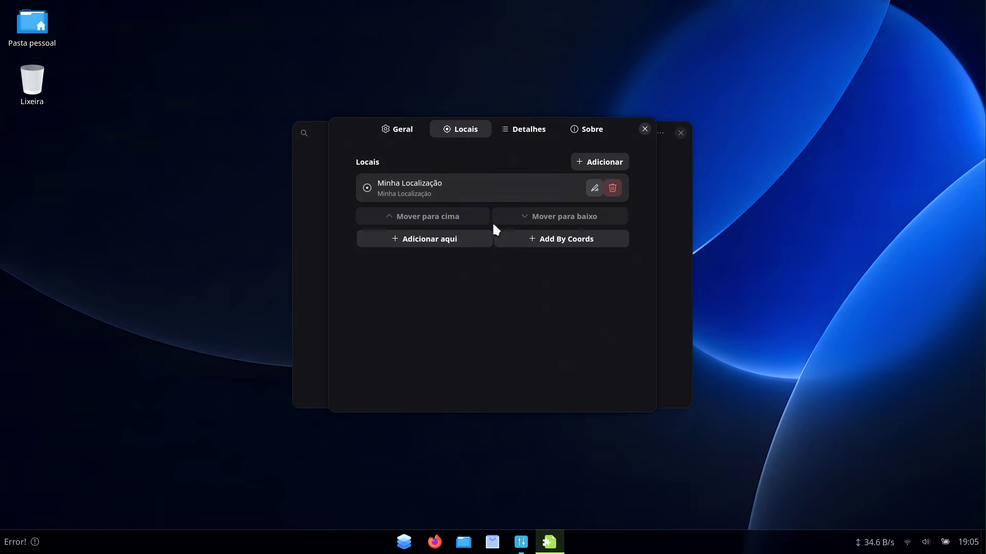
{"action": "left_click", "coordinate": [614, 186]}
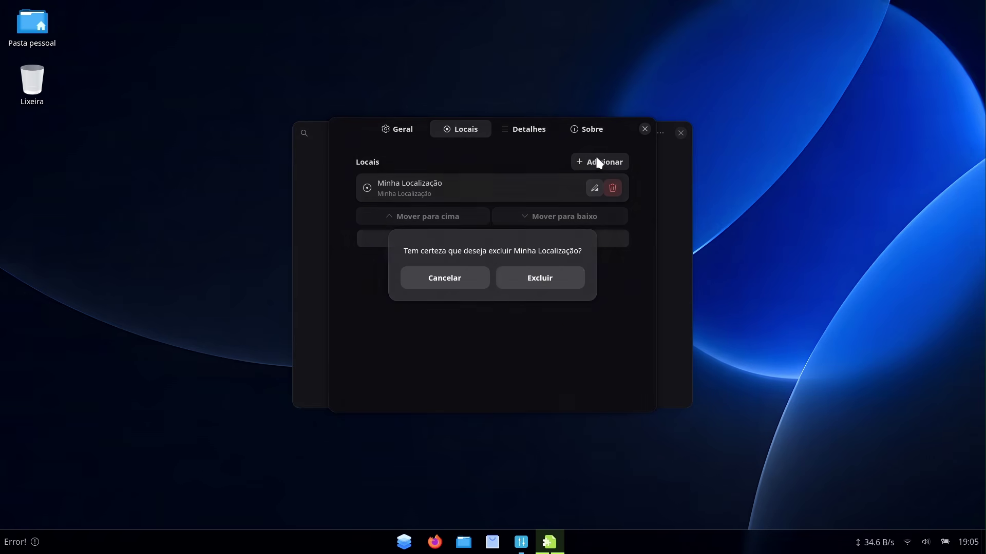
{"action": "left_click", "coordinate": [550, 277]}
Search for "sao paulo" and add São Paulo, São Paulo, Brasil as a weather location.
{"action": "left_click", "coordinate": [594, 164]}
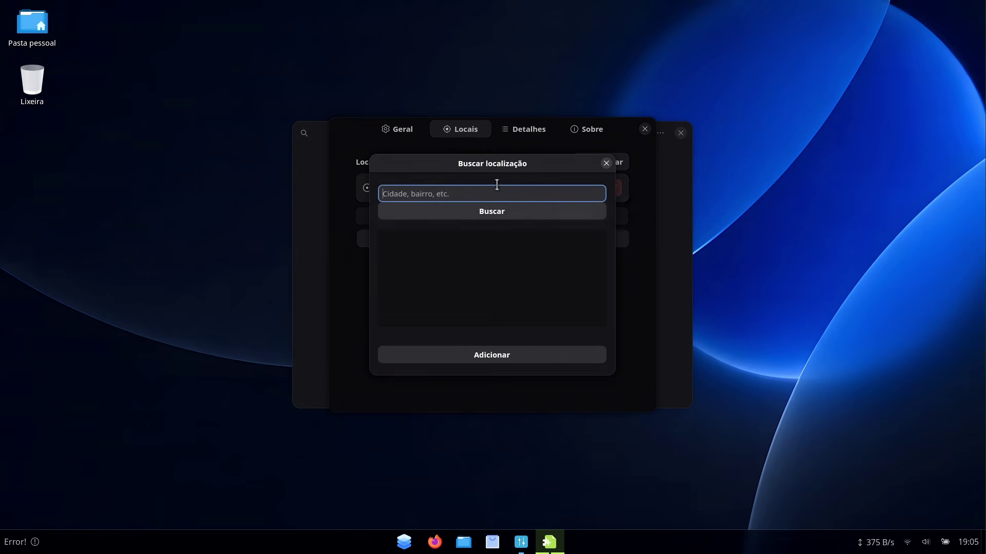
{"action": "type", "text": "bras"}
{"action": "type", "text": "il"}
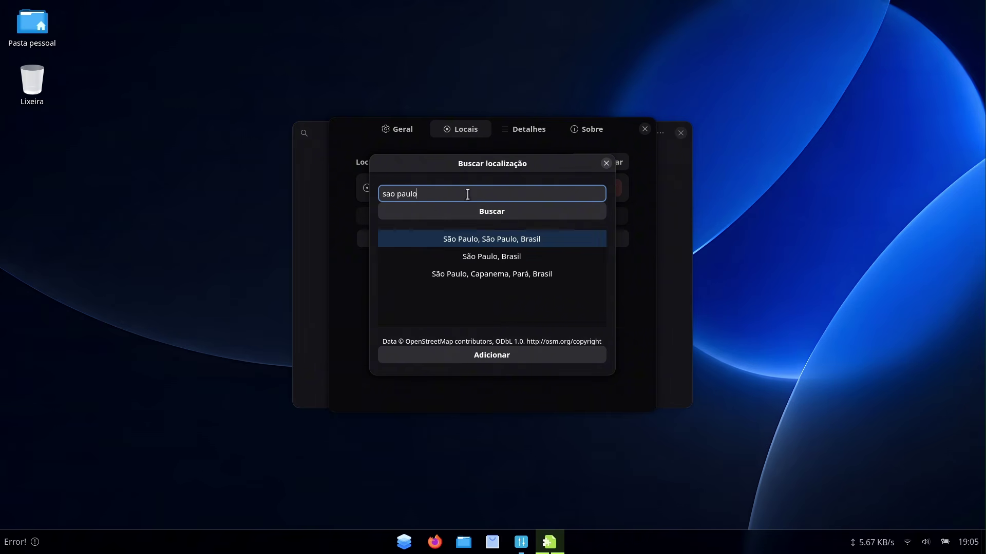
{"action": "double_click", "coordinate": [507, 241]}
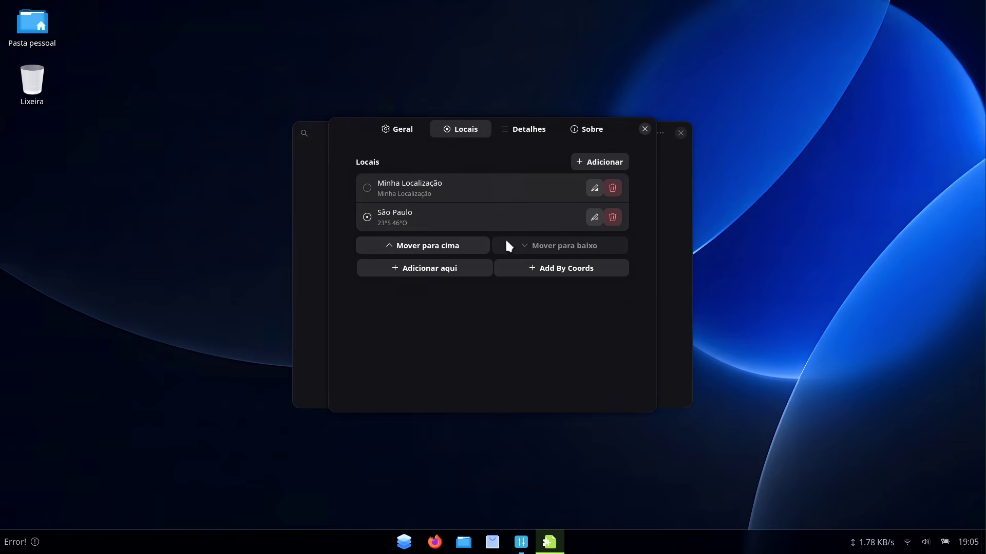
Delete Minha Localização from the weather locations, view the São Paulo forecast and close the widget's settings.
{"action": "left_click", "coordinate": [611, 188]}
{"action": "left_click", "coordinate": [554, 280]}
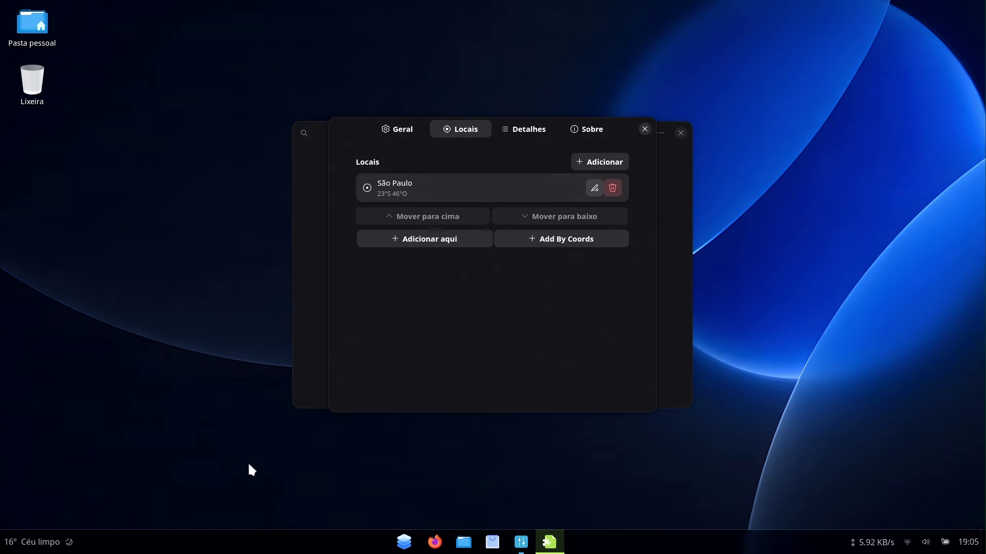
{"action": "left_click", "coordinate": [58, 545]}
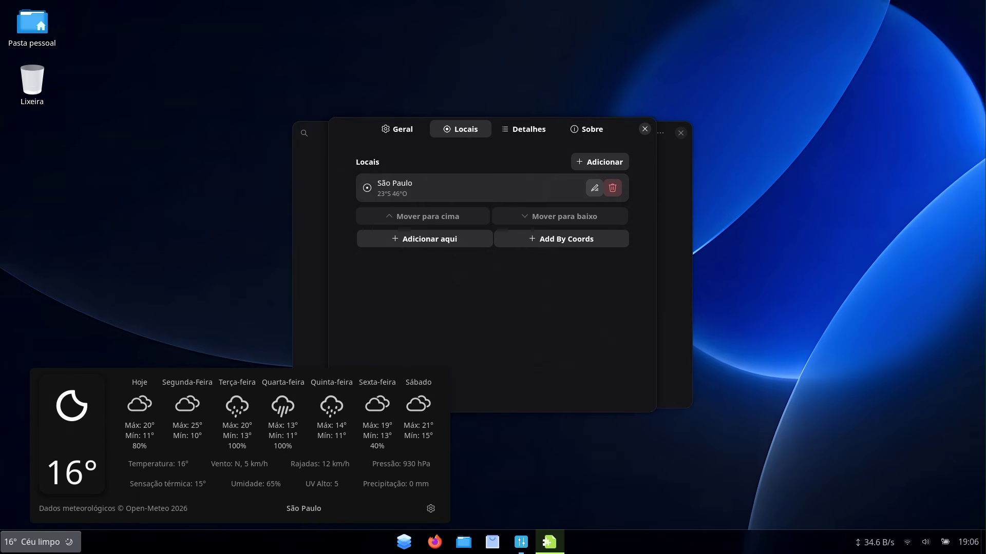
{"action": "left_click", "coordinate": [644, 129]}
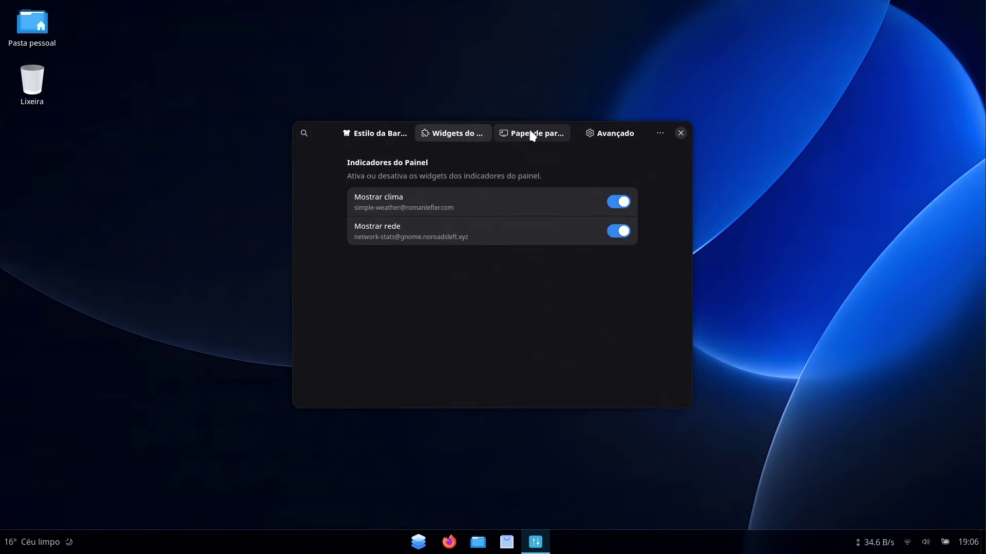
View the login screen wallpaper settings and open the image chooser, cancelling without selecting a file.
{"action": "left_click", "coordinate": [530, 132]}
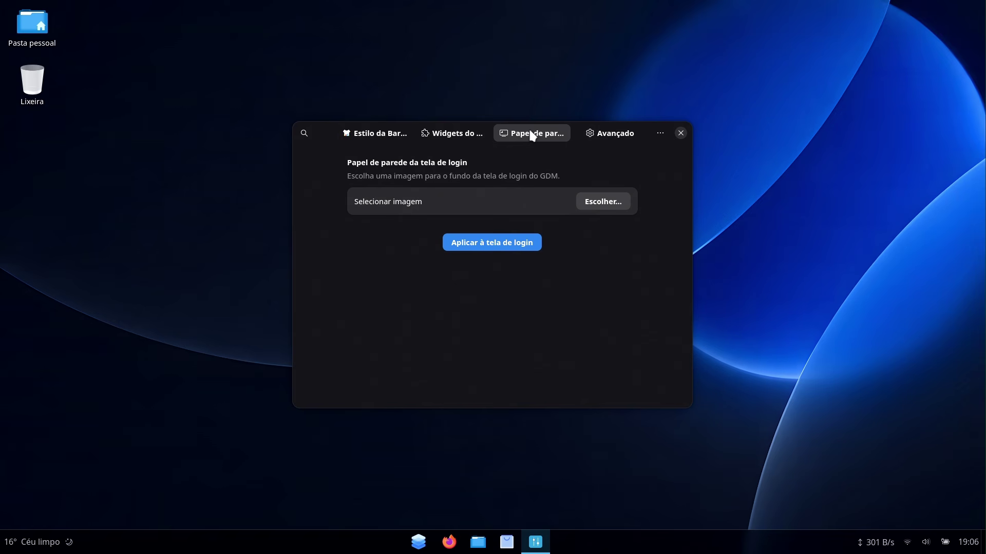
{"action": "mouse_move", "coordinate": [339, 155]}
{"action": "left_mouse_down"}
{"action": "mouse_move", "coordinate": [390, 221]}
{"action": "mouse_move", "coordinate": [341, 153]}
{"action": "left_mouse_up"}
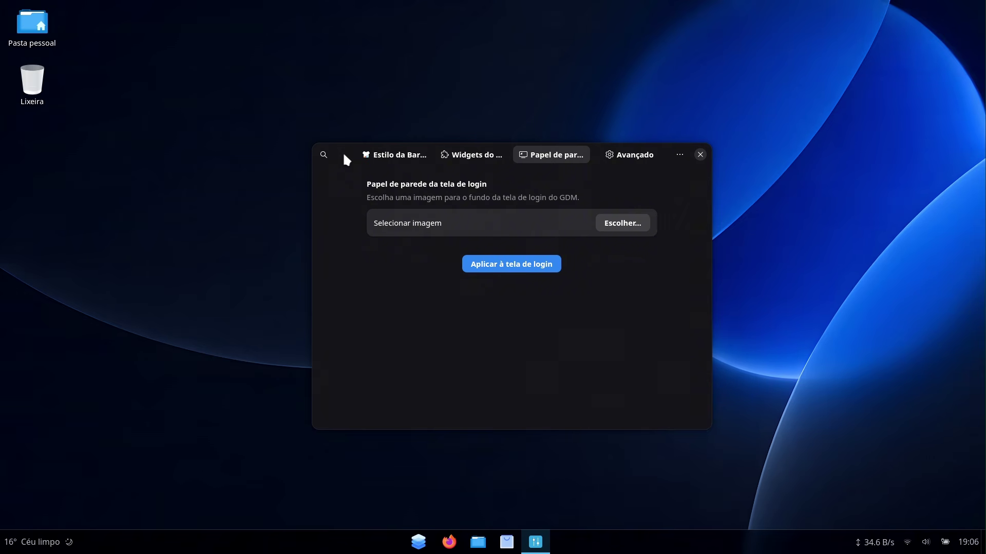
{"action": "left_click", "coordinate": [616, 224]}
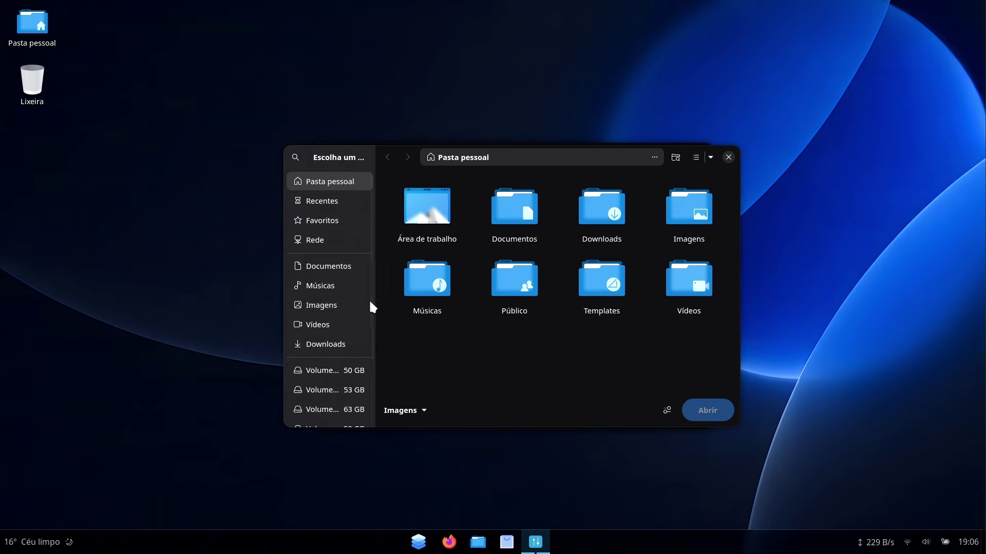
{"action": "key", "text": "Escape"}
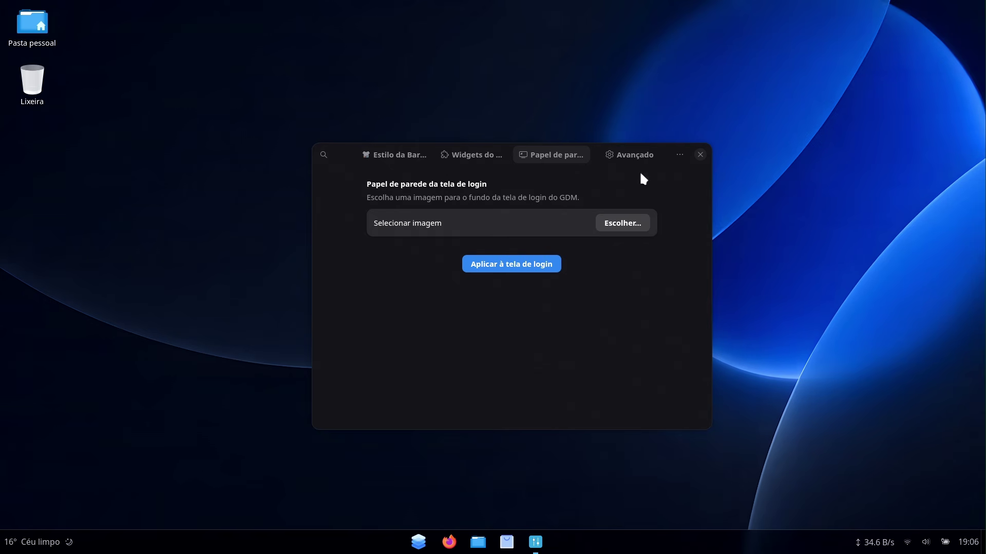
Review the advanced appearance settings, from the wallpaper and extension preferences to the desktop reset option.
{"action": "left_click", "coordinate": [640, 157]}
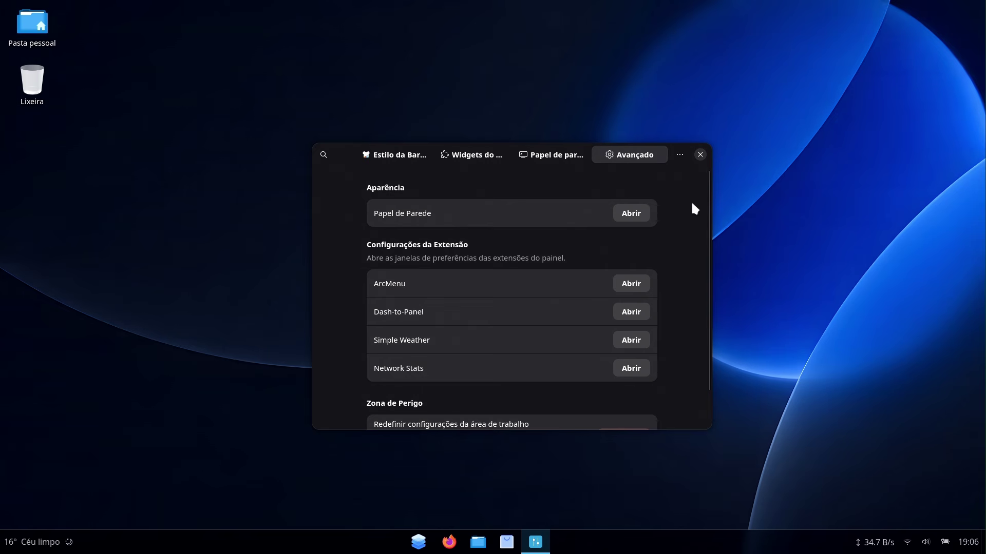
{"action": "left_click_drag", "start_coordinate": [708, 199], "coordinate": [712, 244]}
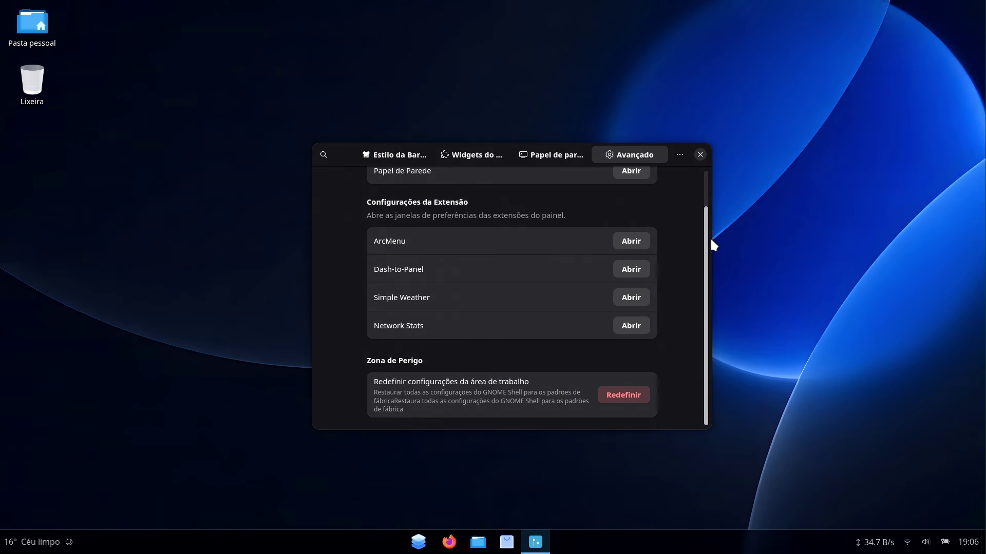
{"action": "left_click", "coordinate": [639, 390]}
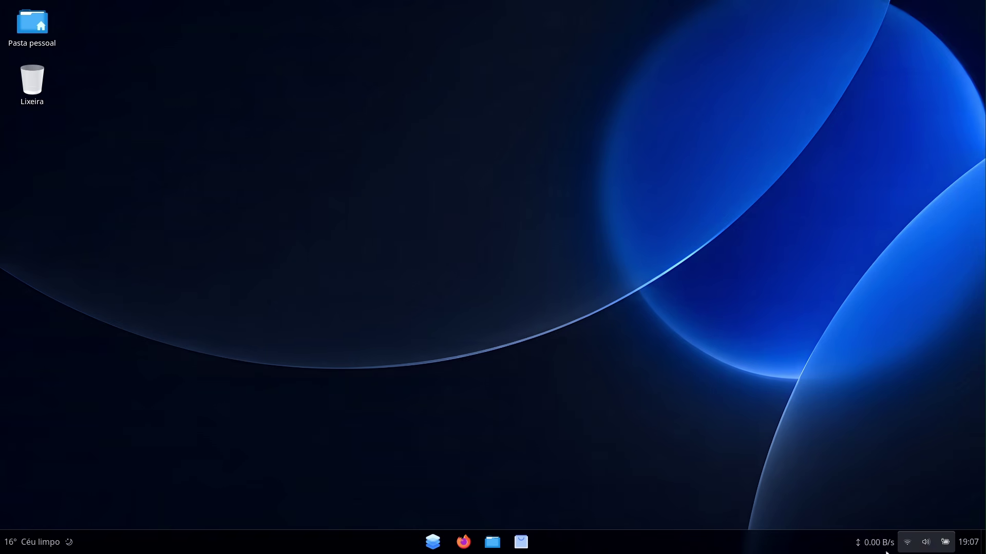
Open the system quick settings to view the volume, brightness, network and power toggles, and close them.
{"action": "left_click", "coordinate": [930, 550]}
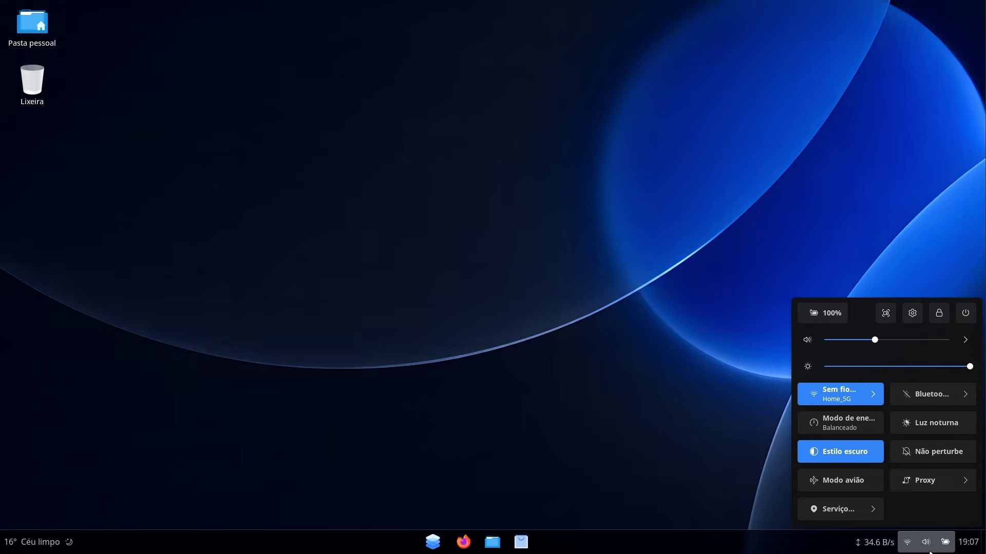
{"action": "left_click", "coordinate": [930, 550]}
{"action": "left_click", "coordinate": [934, 548]}
{"action": "left_click", "coordinate": [933, 548]}
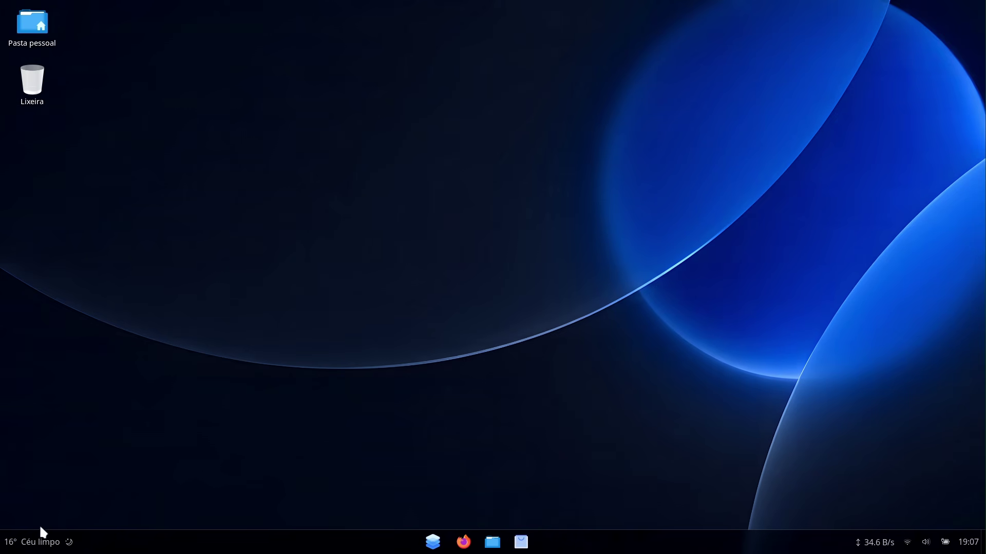
Open the Arquivos file manager.
{"action": "left_click", "coordinate": [493, 546]}
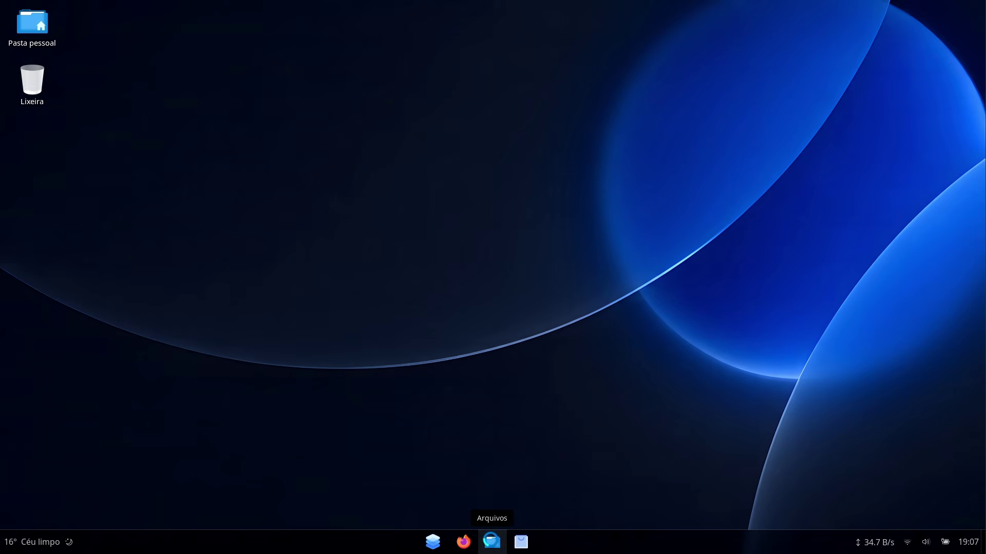
{"action": "left_click", "coordinate": [493, 547]}
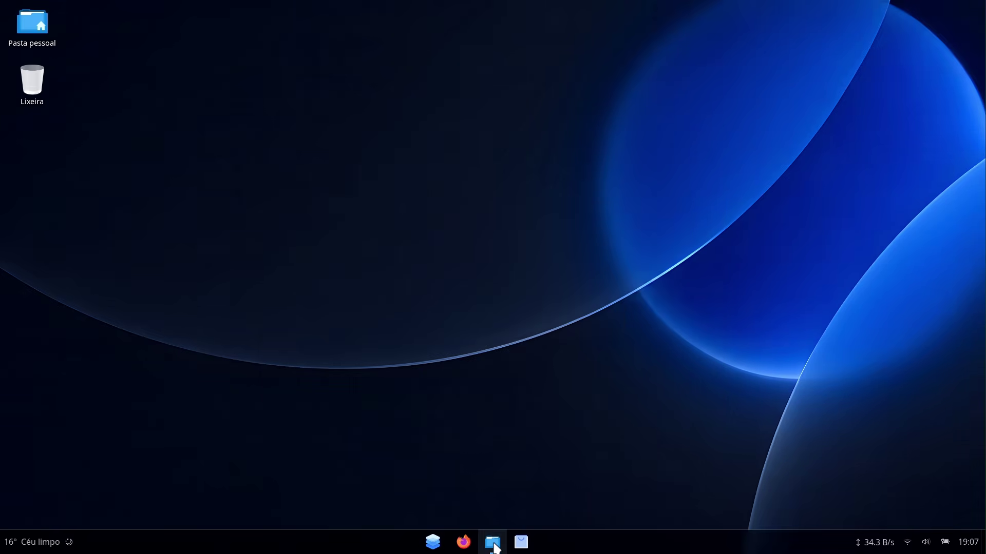